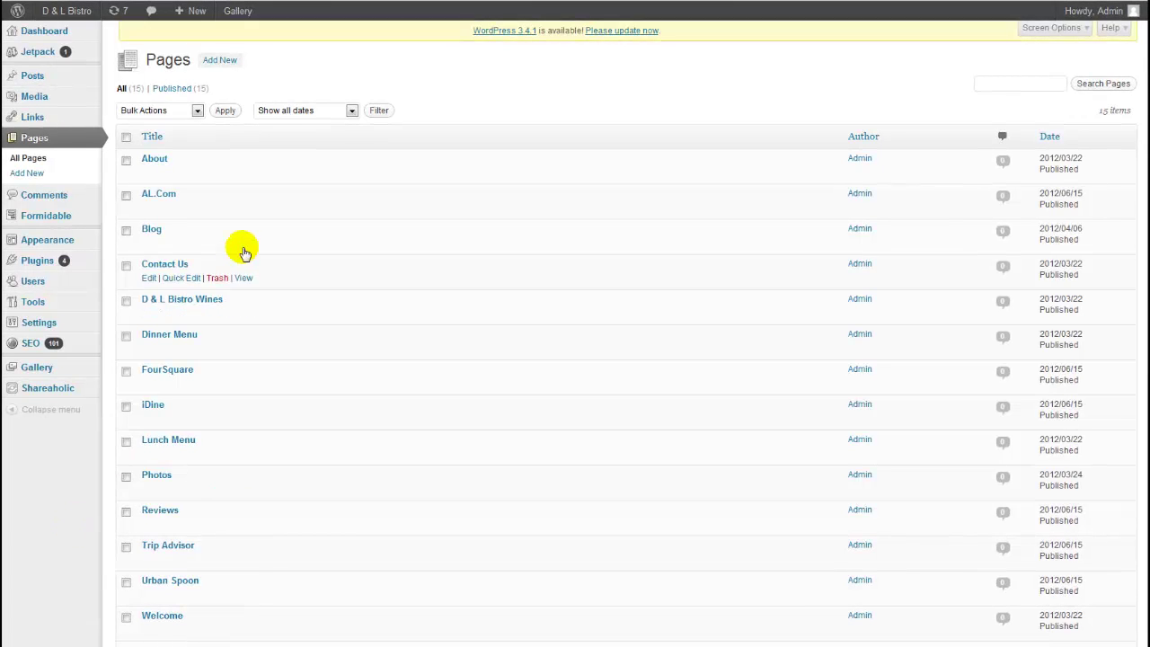
# Open the 'D & L Bistro Wines' page from All Pages in the Edit Page screen
pyautogui.click(207, 298)
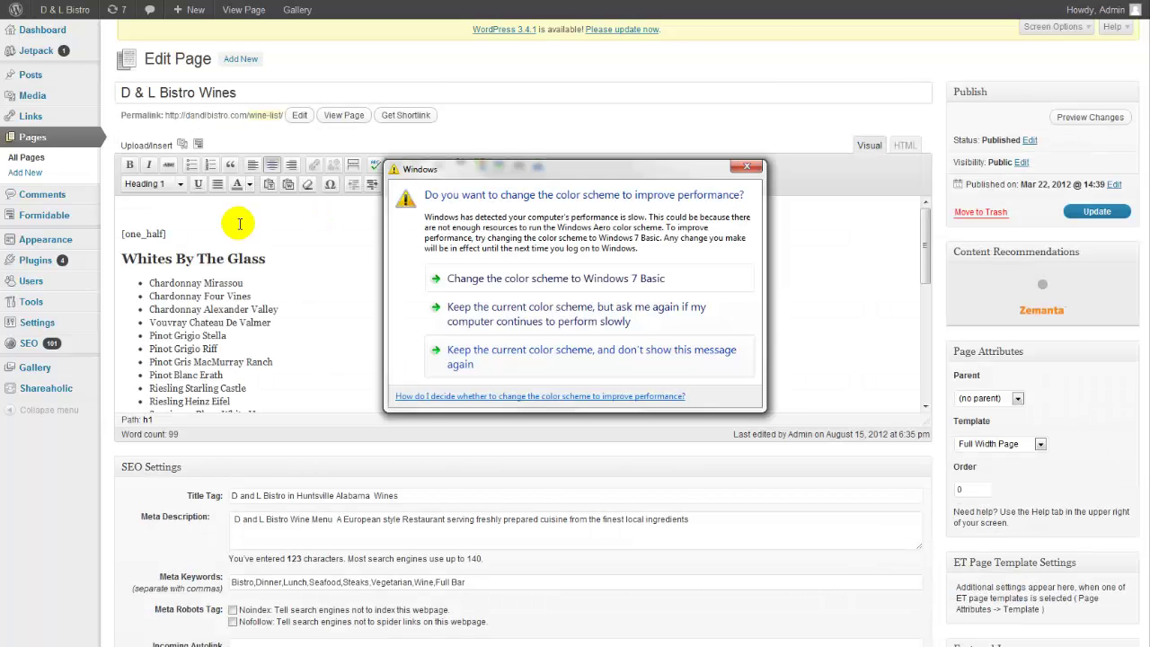
# Dismiss the colour-scheme warning and delete the [one_half] and [/one_half] lines
pyautogui.click(747, 166)
pyautogui.tripleClick(190, 235)
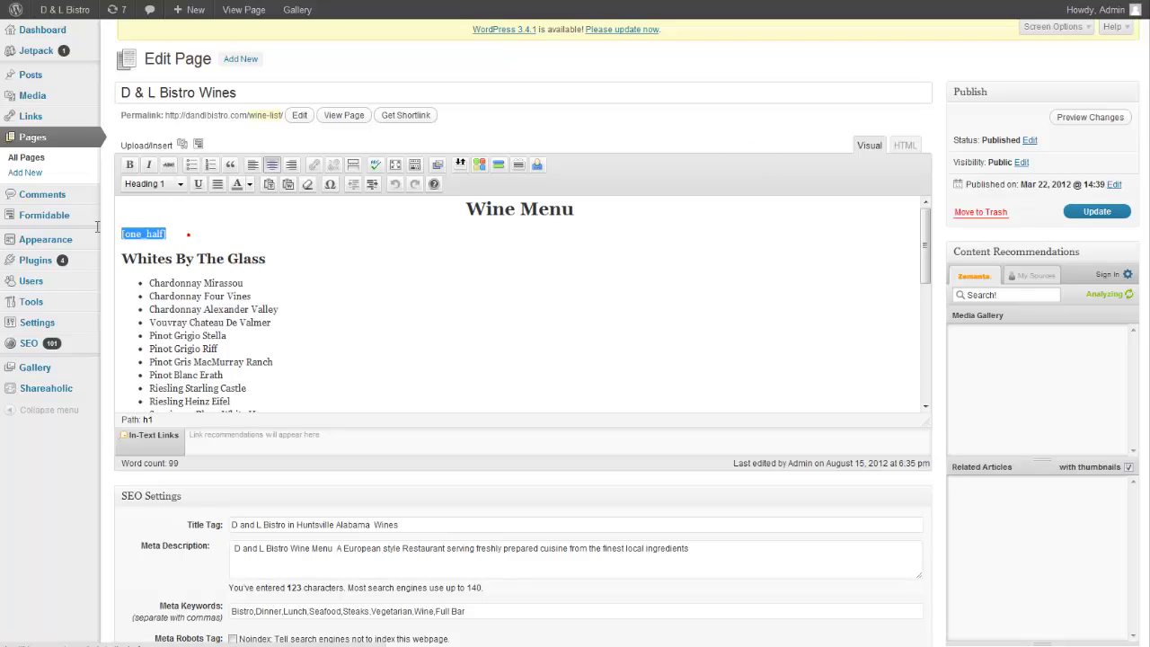
pyautogui.click(330, 288)
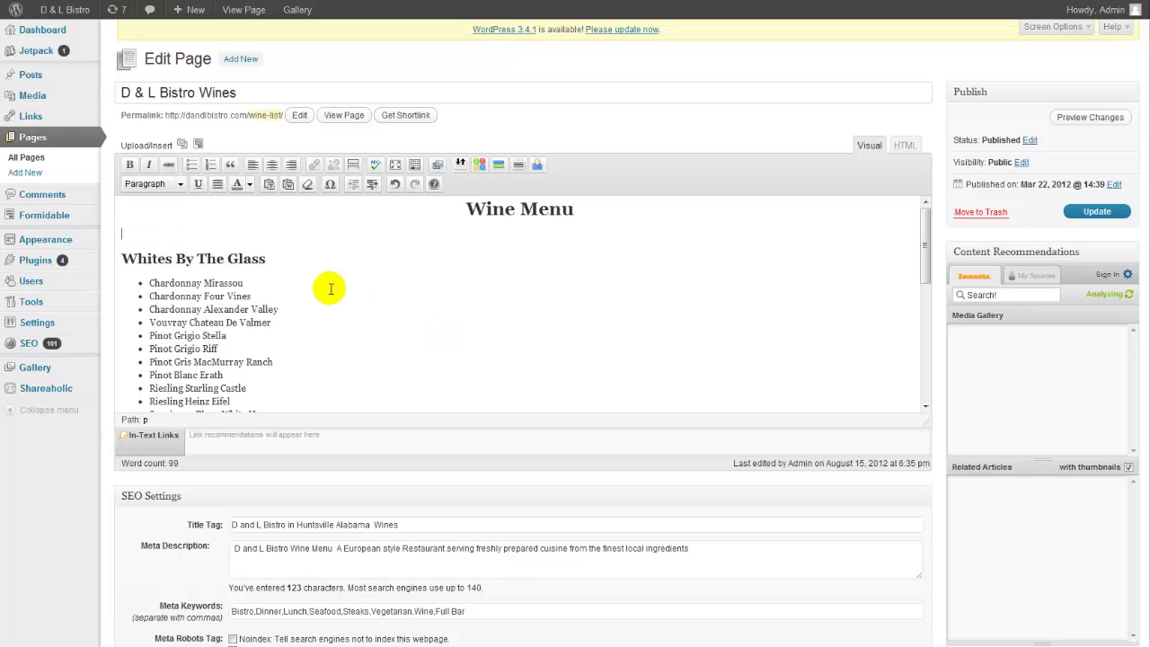
pyautogui.scroll(-3, 329, 287)
pyautogui.tripleClick(185, 255)
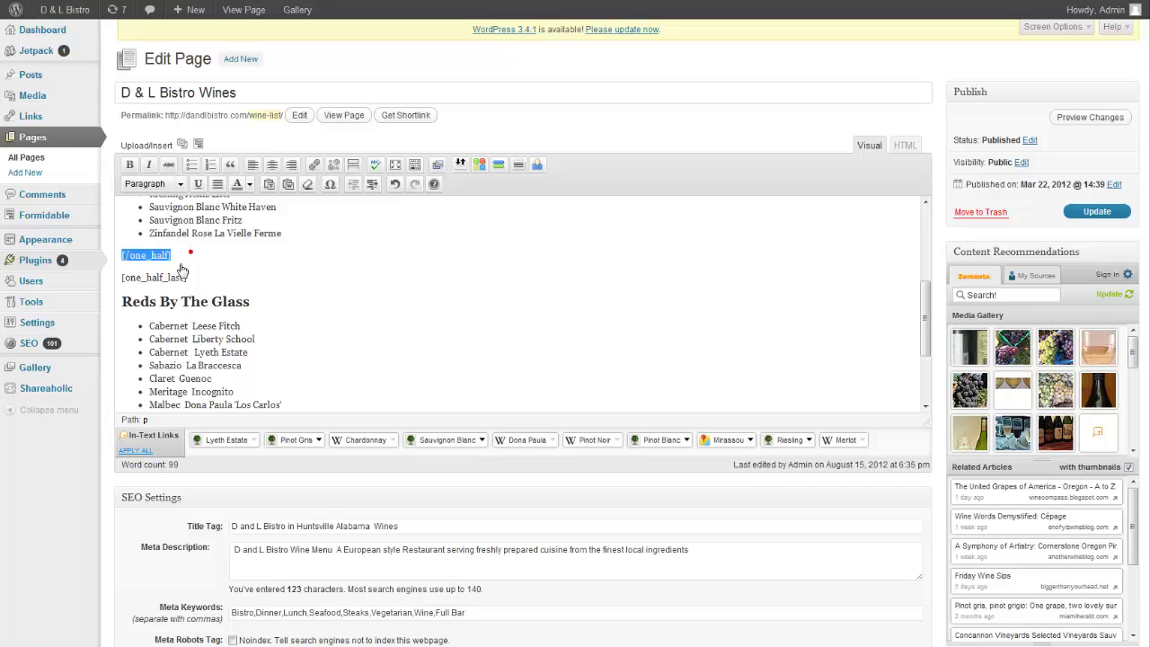
pyautogui.press('Delete')
# Delete the [one_half_last] and [/one_half_last] shortcode lines
pyautogui.click(226, 281)
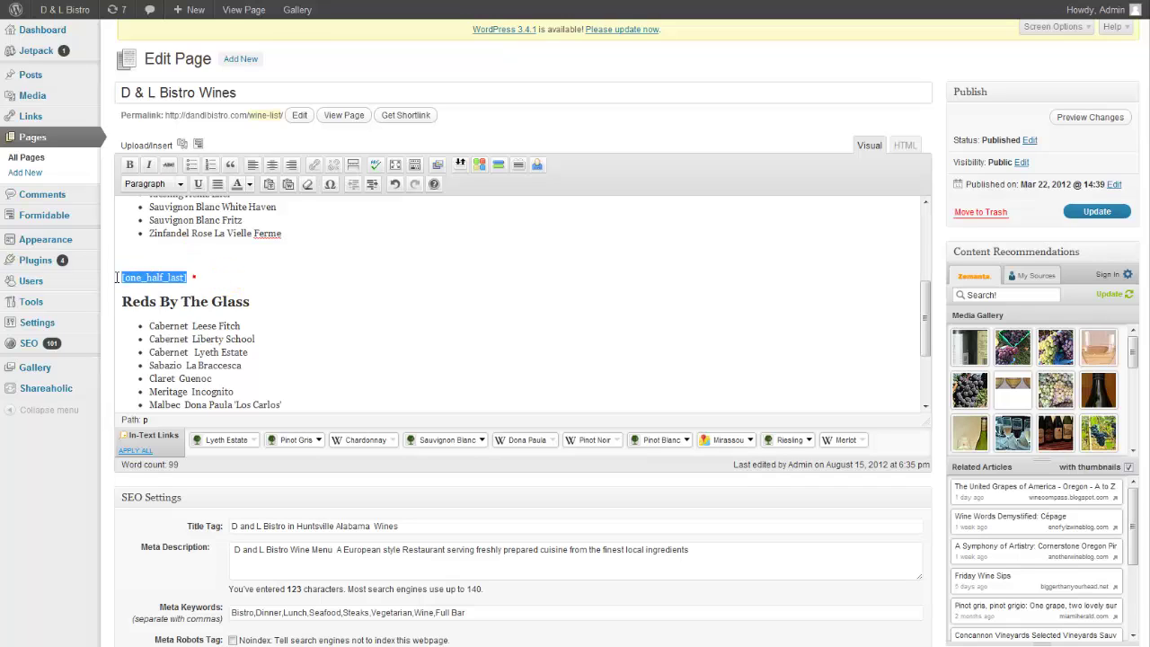
pyautogui.click(193, 270)
pyautogui.scroll(-3, 231, 278)
pyautogui.moveTo(205, 396); pyautogui.dragTo(117, 388)
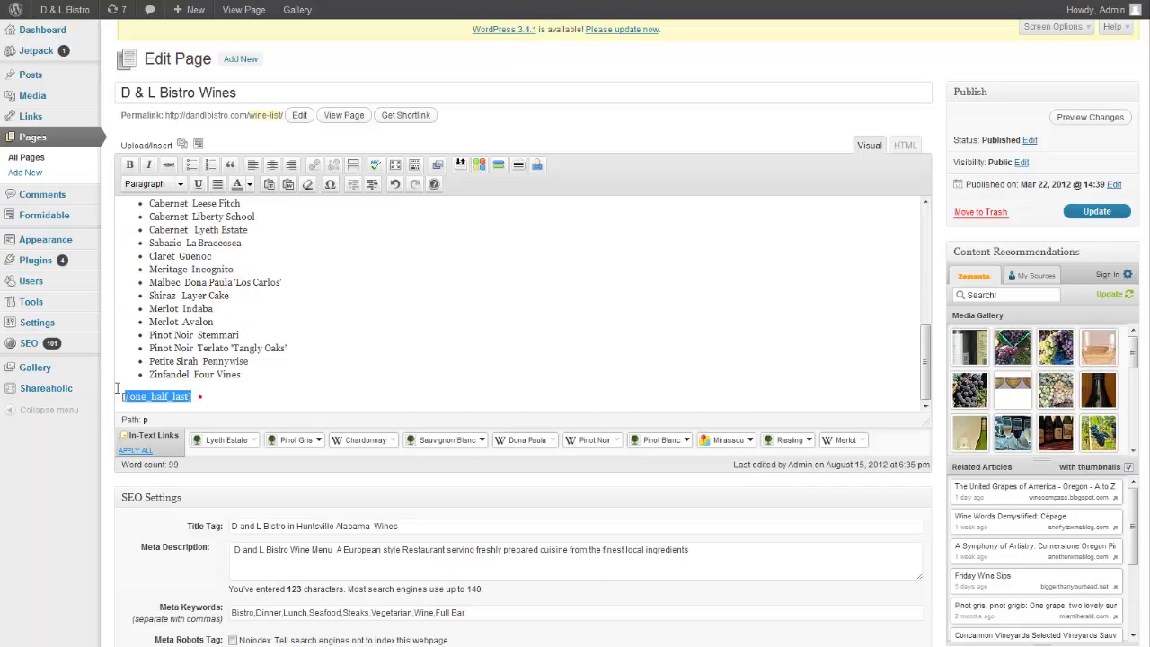
pyautogui.press('Delete')
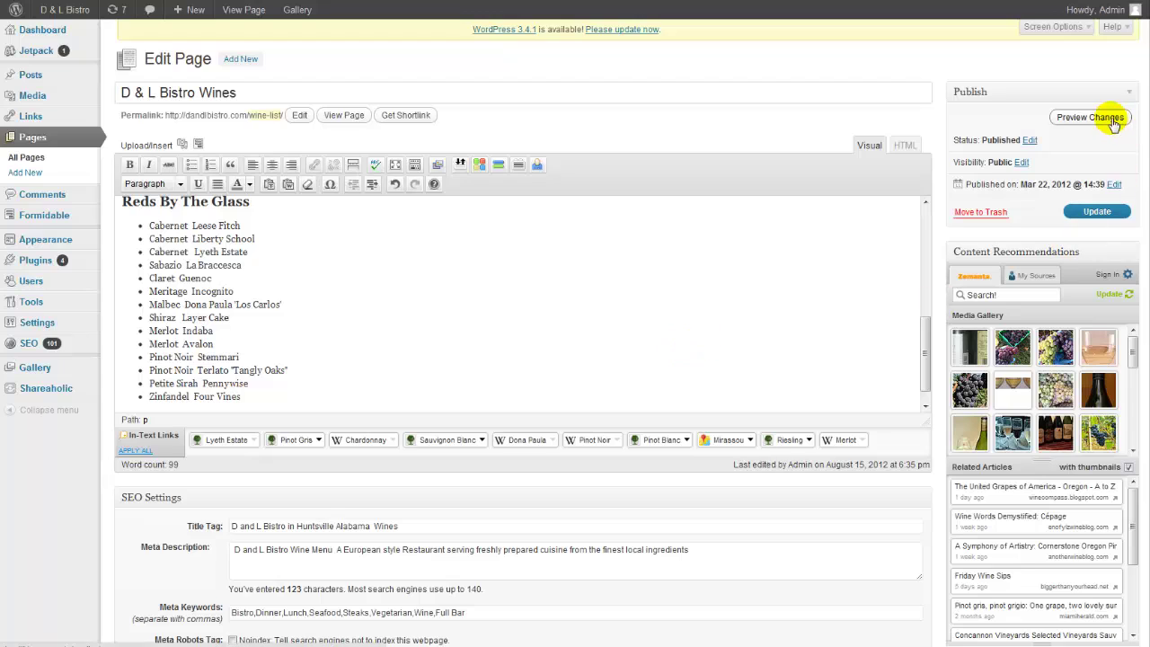
pyautogui.click(1113, 120)
pyautogui.click(551, 271)
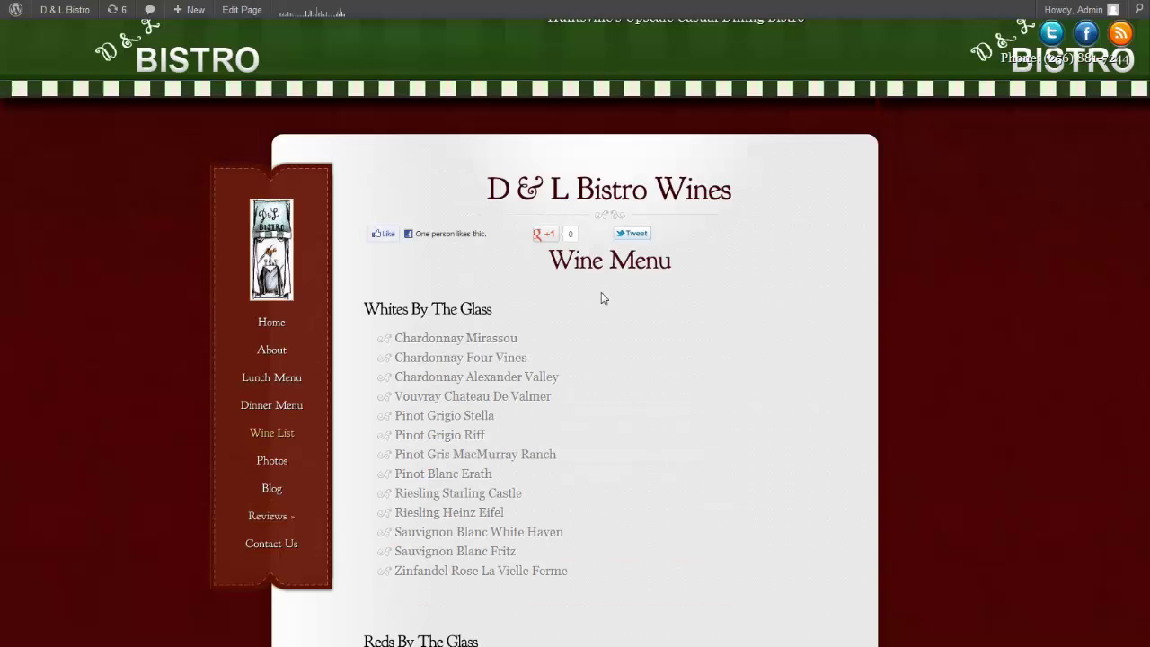
pyautogui.scroll(-5, 601, 292)
pyautogui.scroll(2, 600, 292)
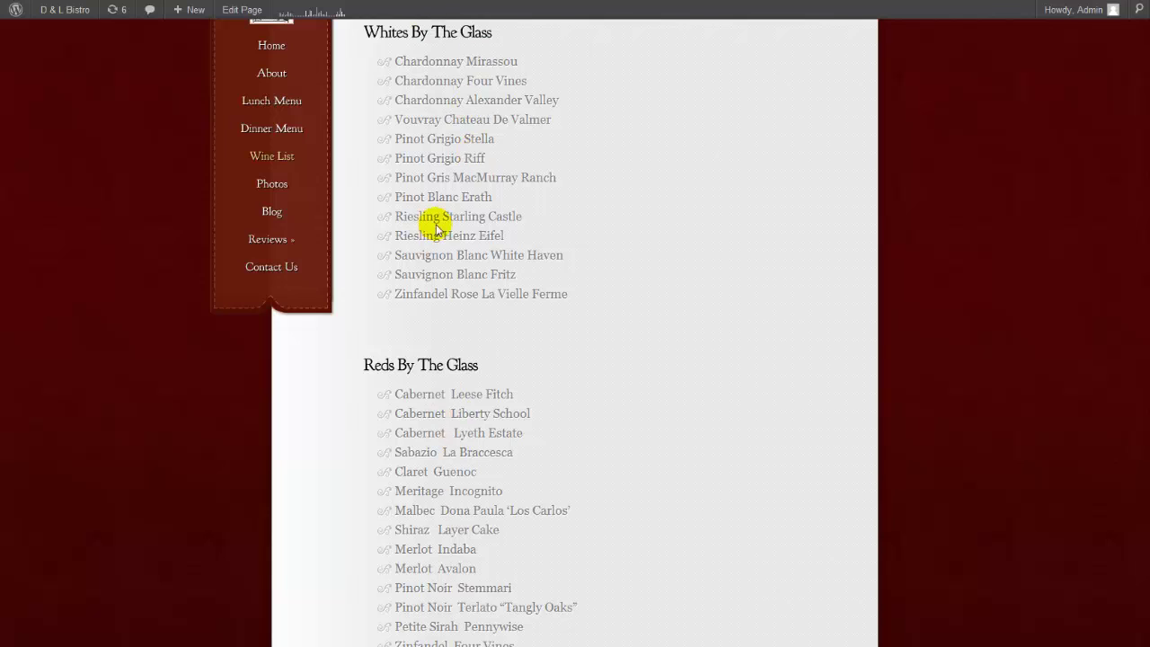
pyautogui.hotkey('ctrl', 'w')
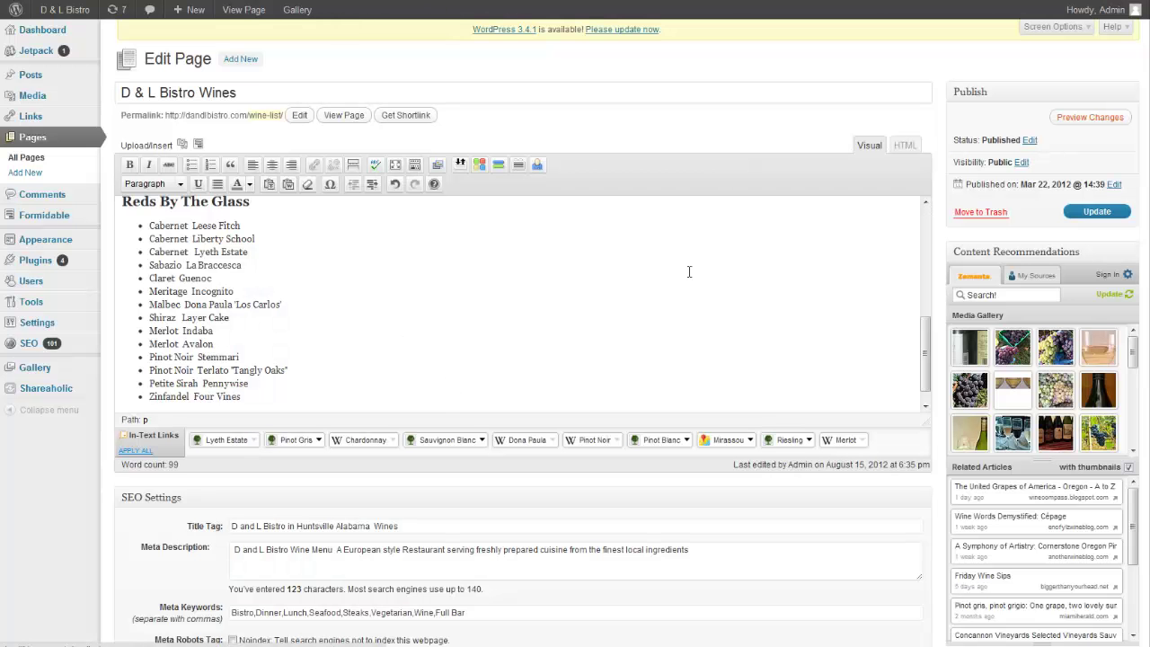
# In HTML view, wrap the Whites By The Glass heading and list in [one_half]…[/one_half]
pyautogui.click(903, 146)
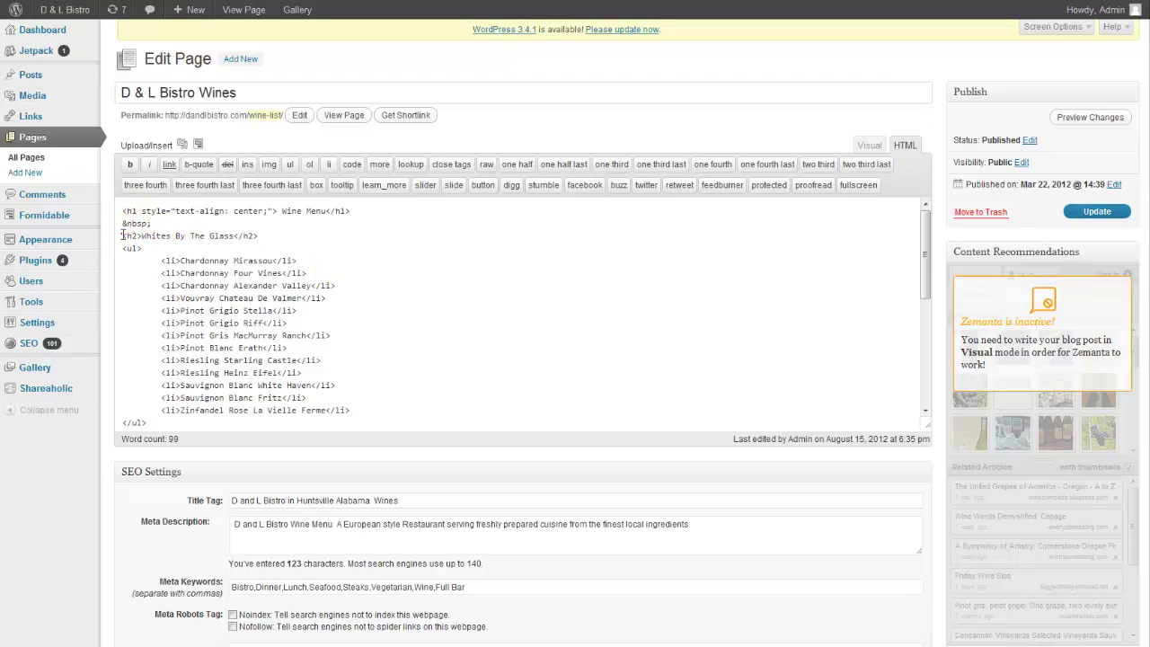
pyautogui.moveTo(123, 236); pyautogui.dragTo(341, 368)
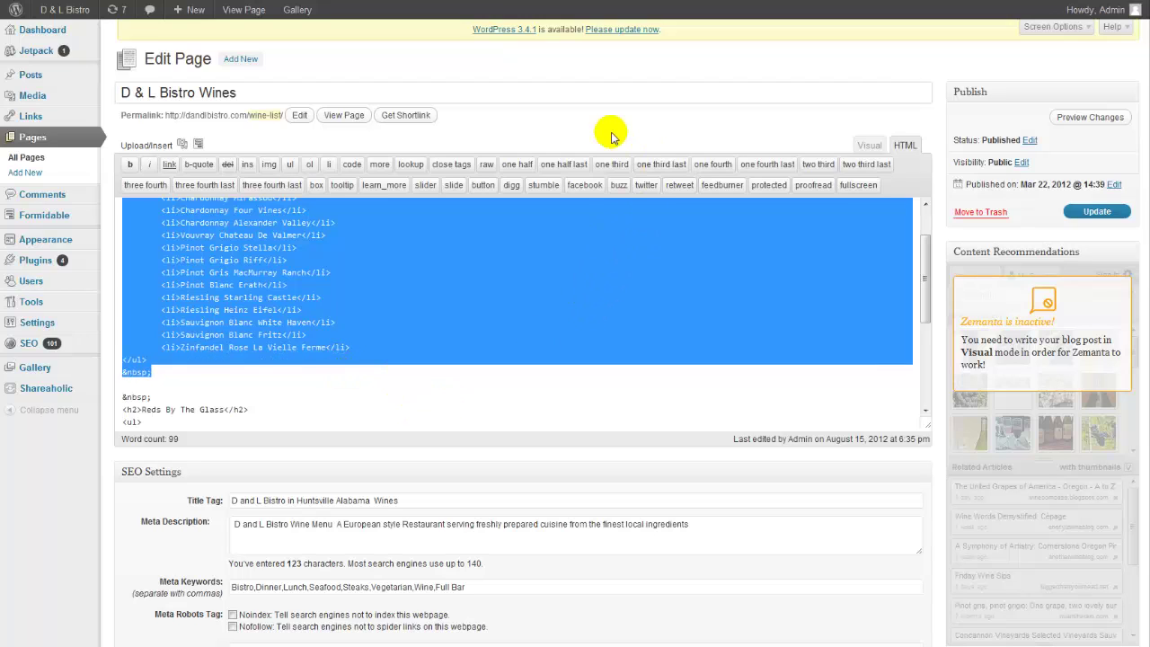
pyautogui.click(519, 166)
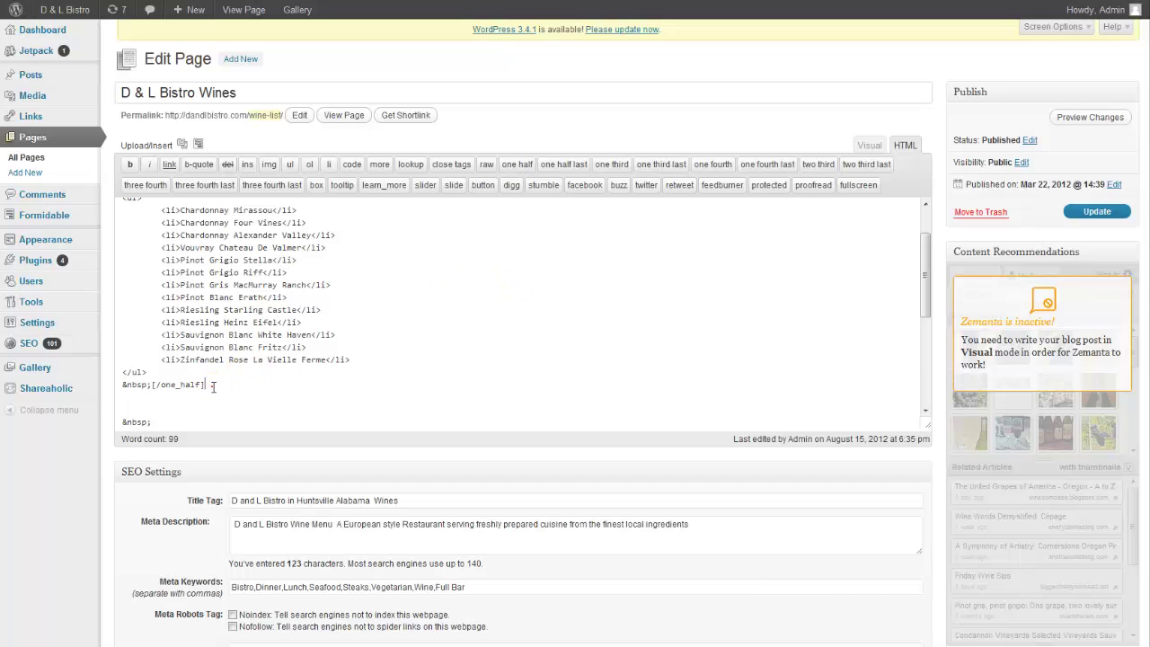
pyautogui.click(147, 386)
pyautogui.scroll(2, 149, 386)
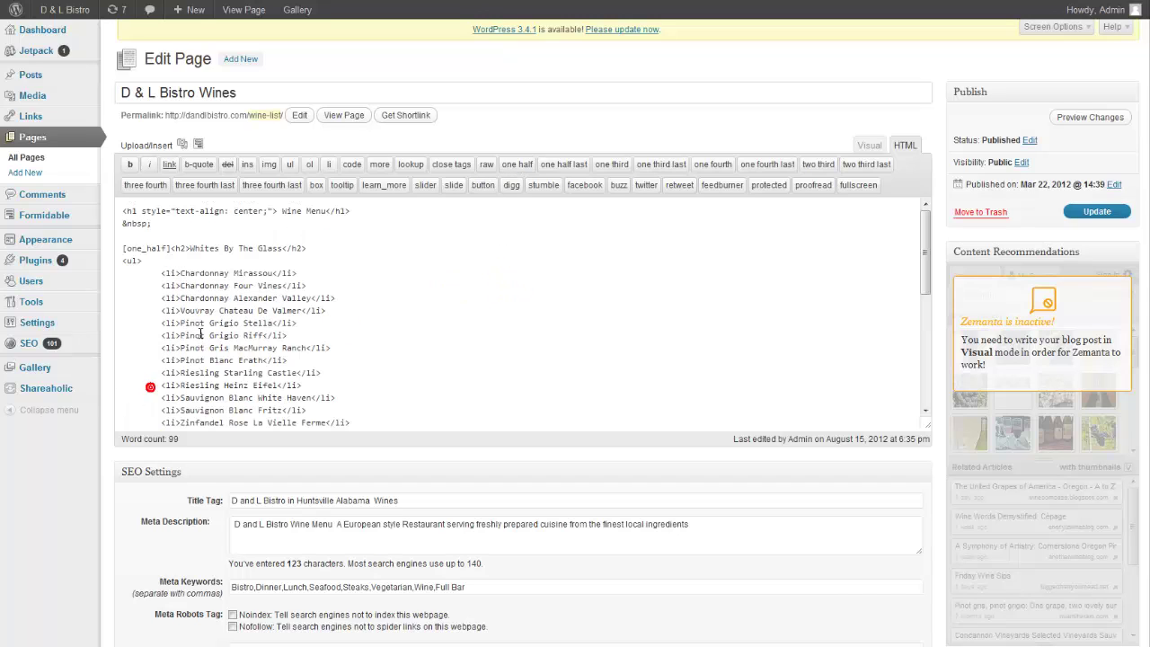
pyautogui.click(133, 251)
pyautogui.scroll(-5, 411, 248)
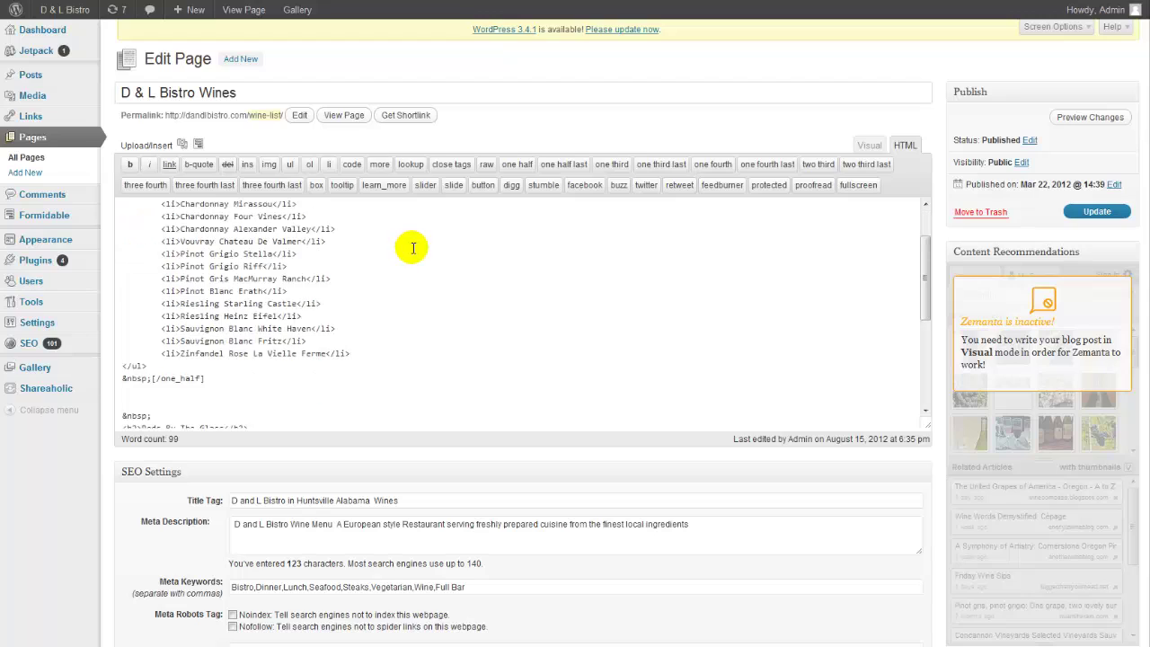
# Wrap the Reds By The Glass heading and list in [one_half_last]…[/one_half_last]
pyautogui.moveTo(122, 220); pyautogui.dragTo(252, 416)
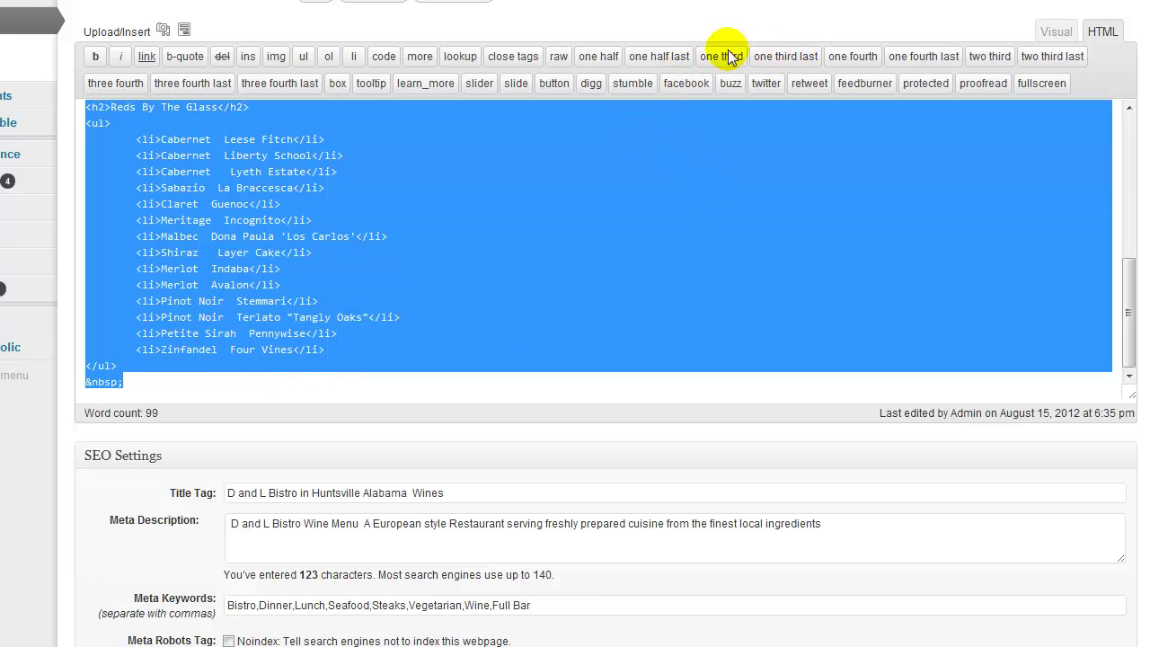
pyautogui.click(676, 57)
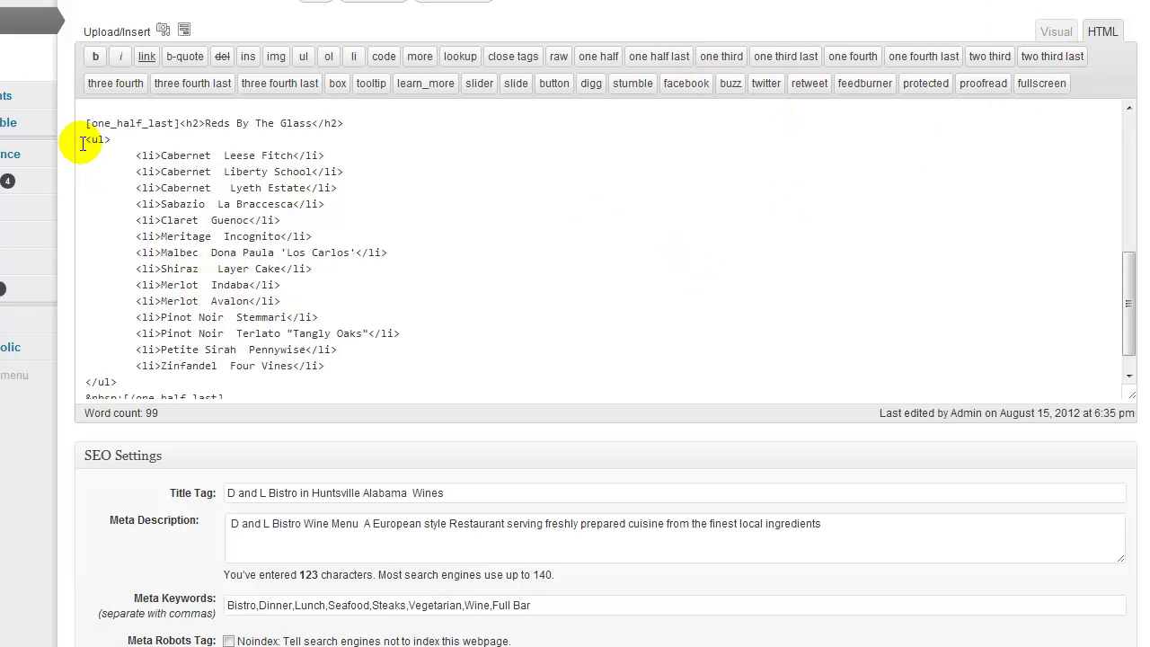
pyautogui.moveTo(191, 128); pyautogui.dragTo(180, 126)
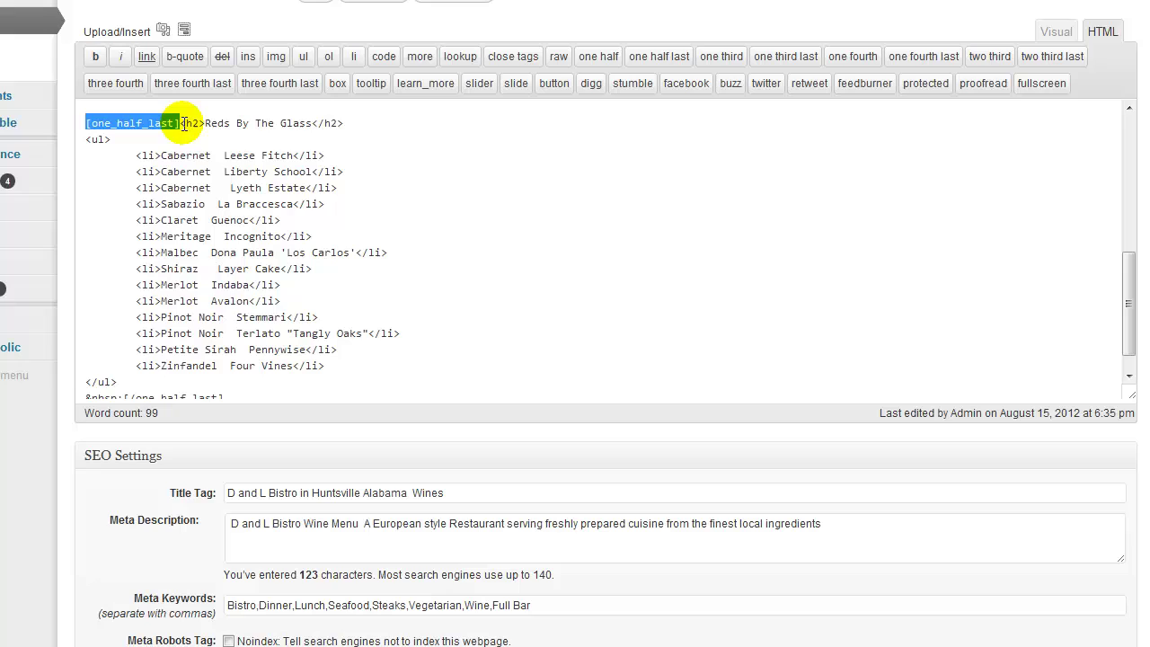
pyautogui.click(718, 312)
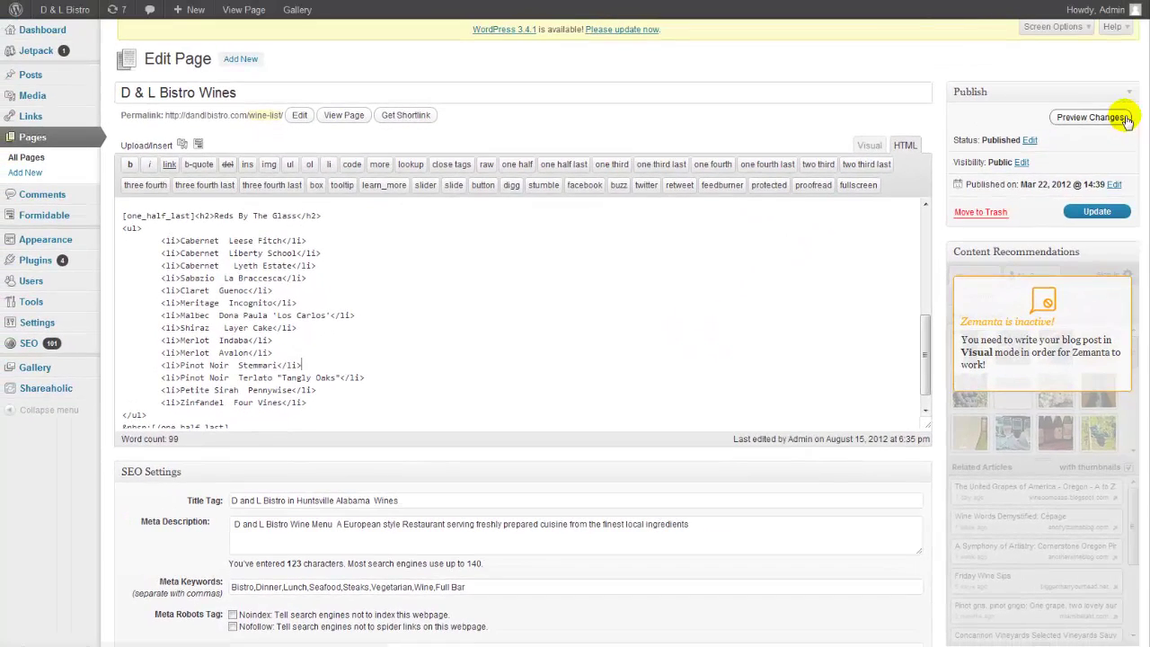
pyautogui.click(1126, 121)
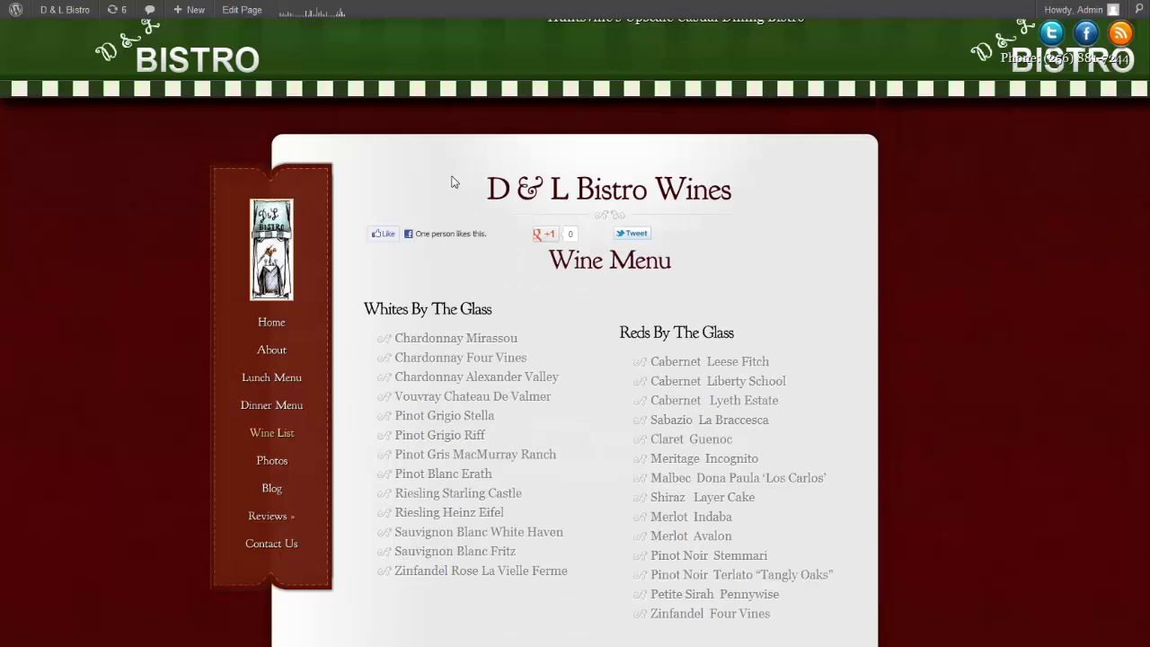
pyautogui.scroll(-5, 458, 188)
pyautogui.click(456, 186)
pyautogui.scroll(3, 457, 186)
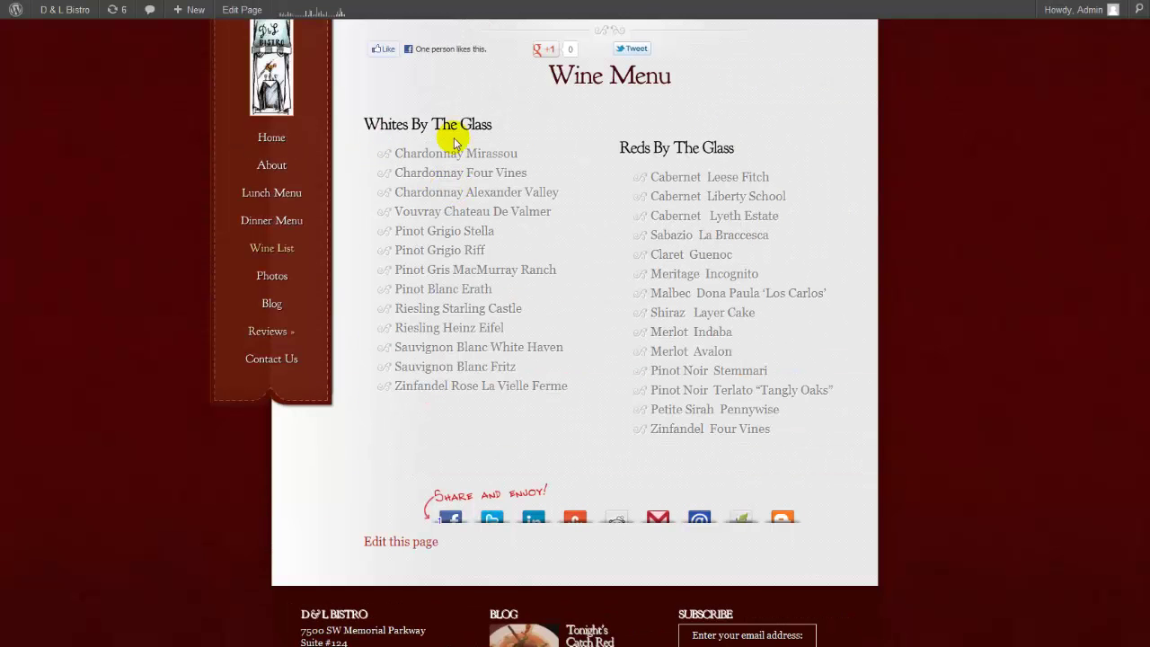
# Back in the editor, clean up the stray &nbsp; spacing around the columns and preview
pyautogui.hotkey('ctrl', 'w')
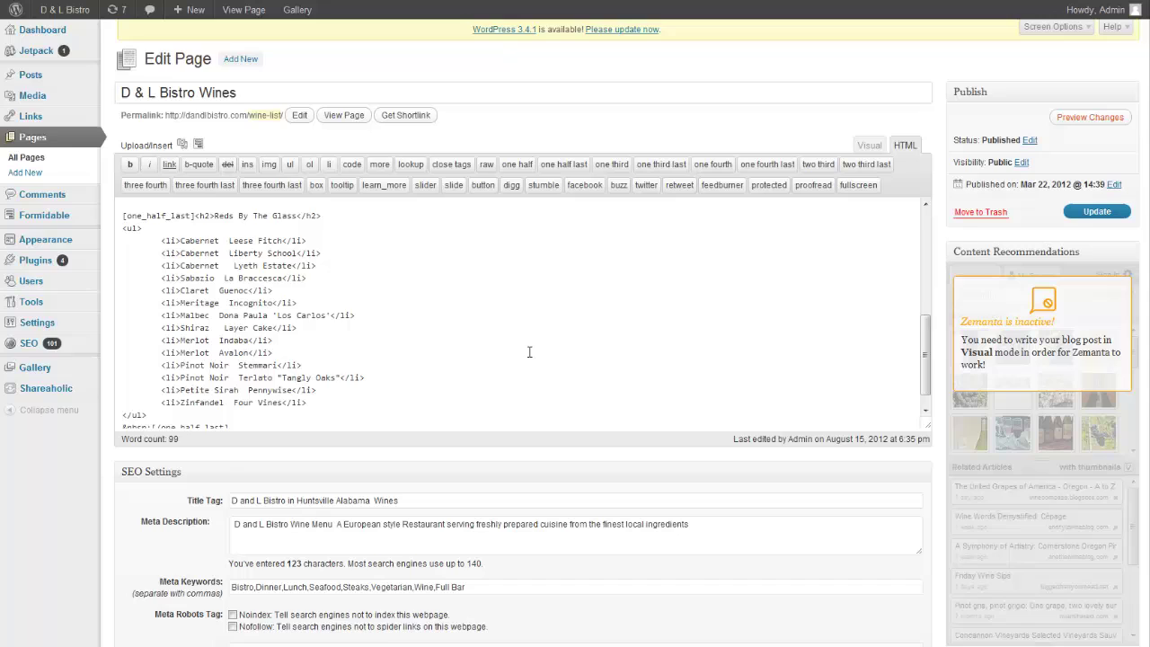
pyautogui.scroll(-3, 529, 351)
pyautogui.scroll(2, 229, 278)
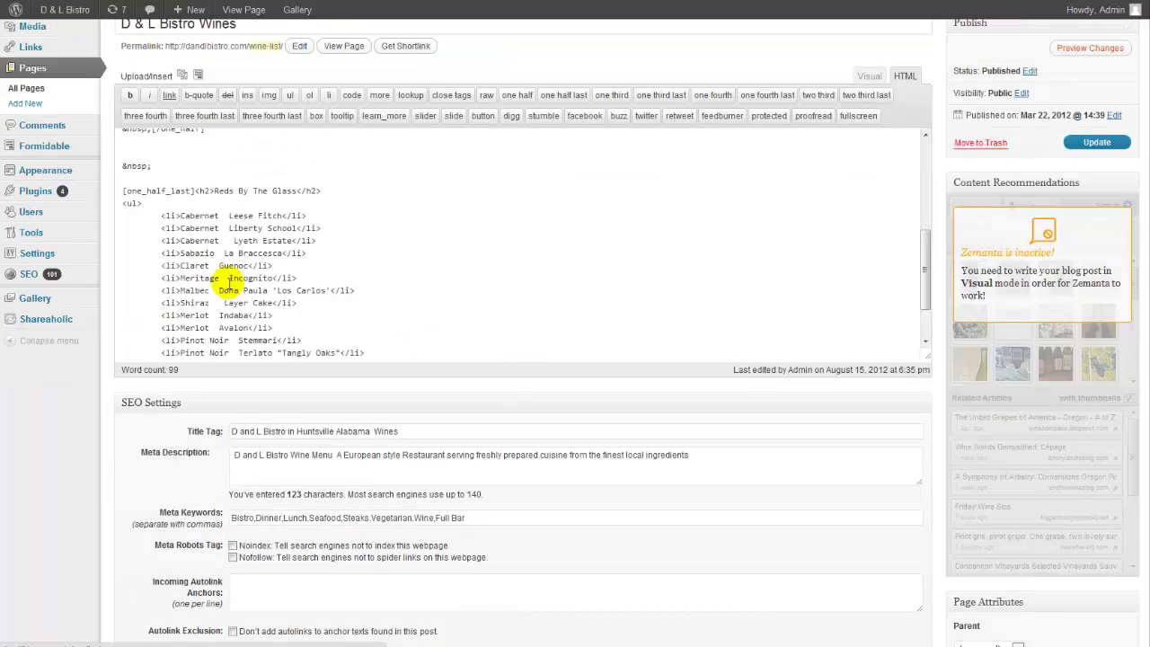
pyautogui.scroll(2, 229, 278)
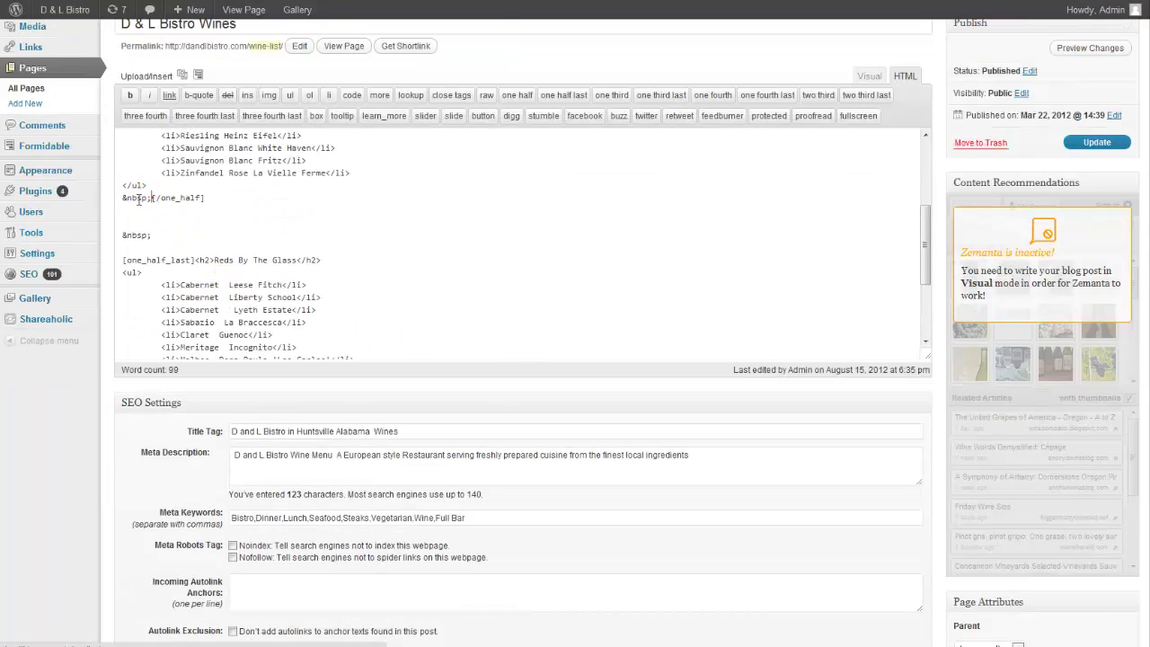
pyautogui.moveTo(152, 198); pyautogui.dragTo(123, 198)
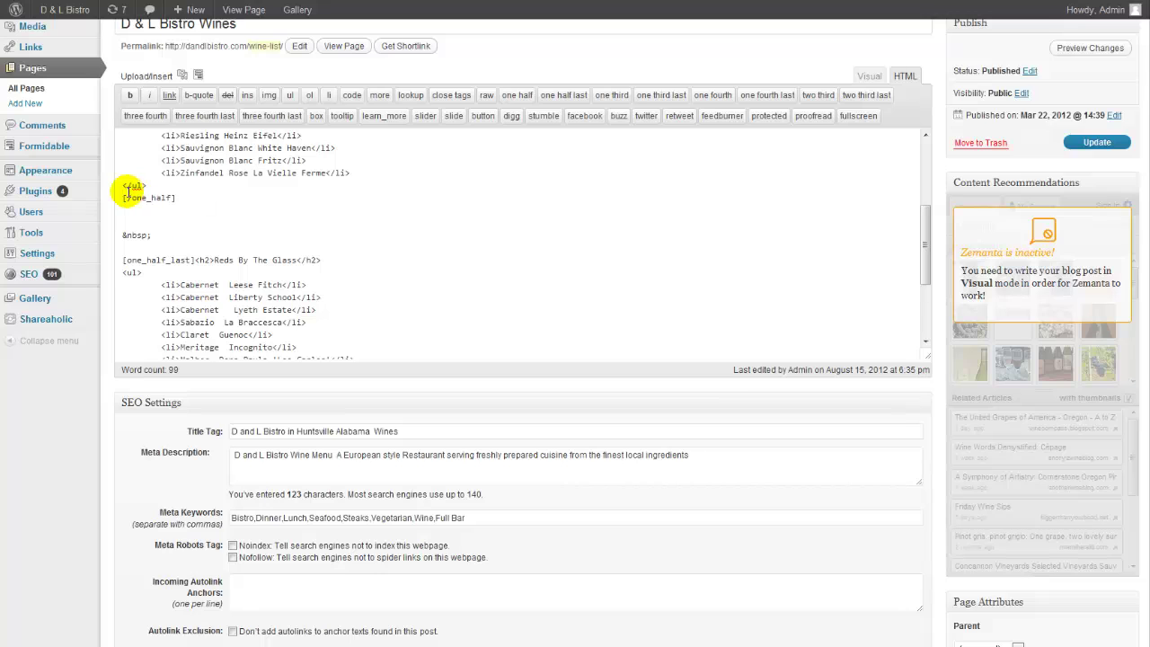
pyautogui.moveTo(153, 236); pyautogui.dragTo(123, 234)
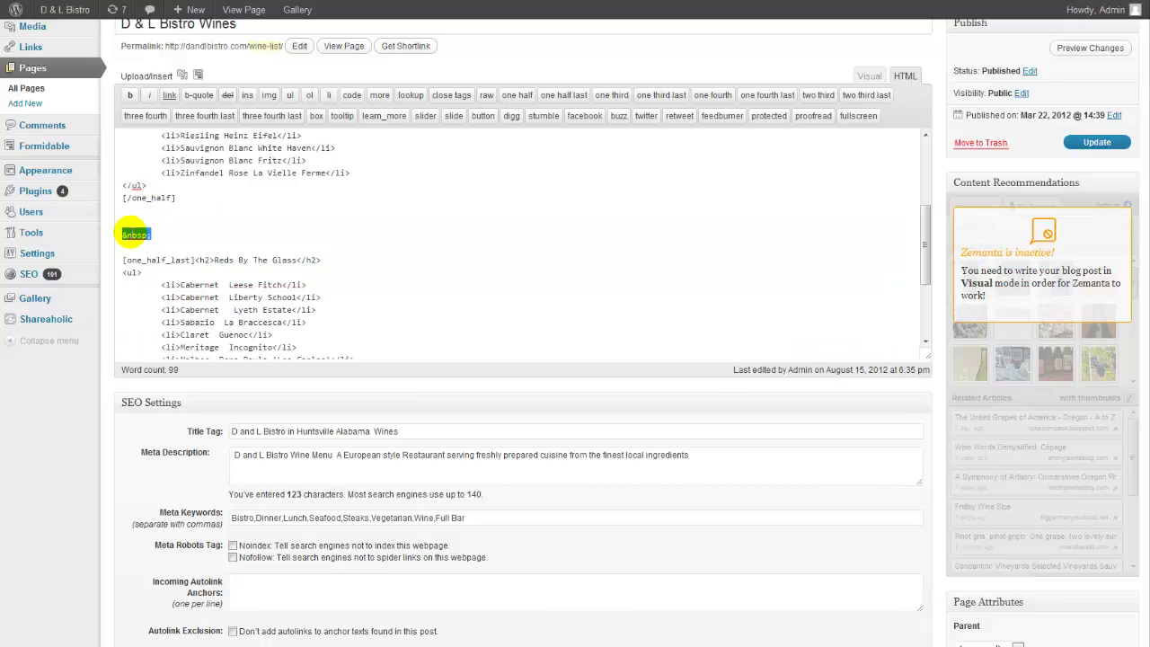
pyautogui.click(1083, 48)
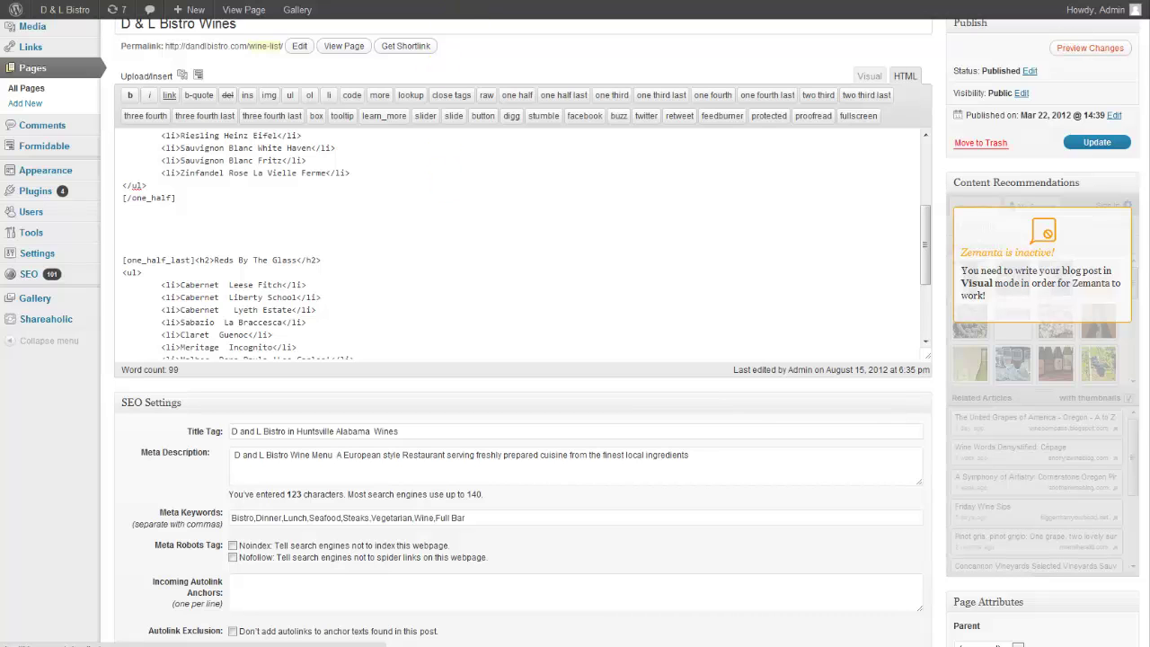
# Check the two-column preview, then Update the D & L Bistro Wines page
pyautogui.scroll(-3, 557, 244)
pyautogui.scroll(3, 557, 245)
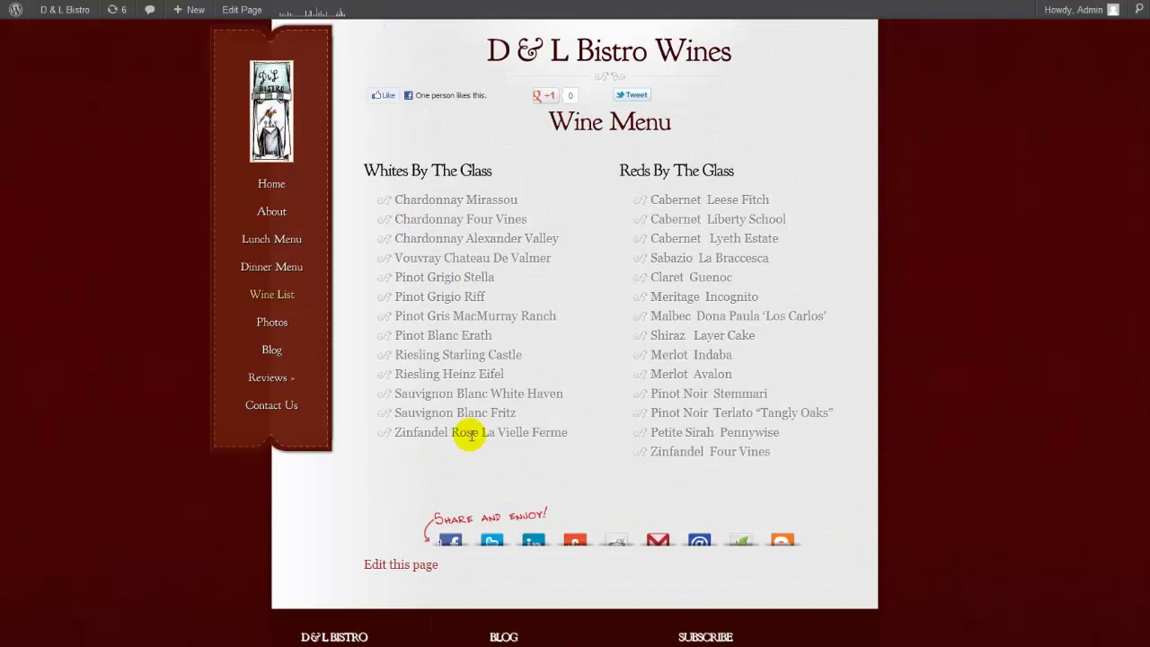
pyautogui.hotkey('ctrl', 'w')
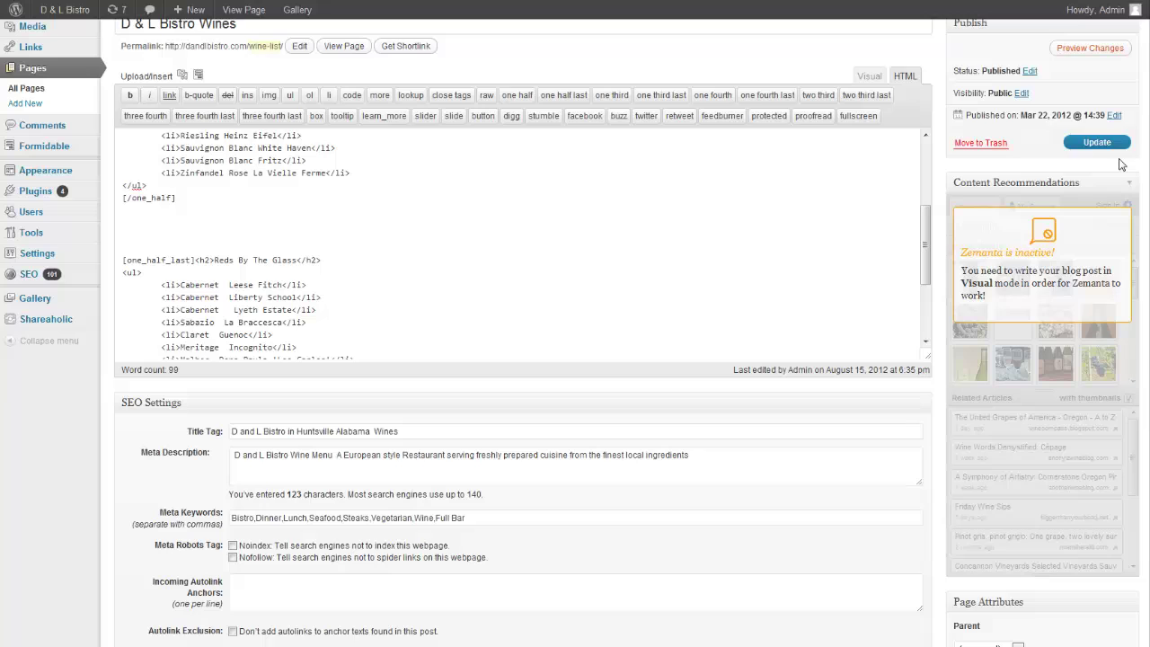
pyautogui.click(1101, 142)
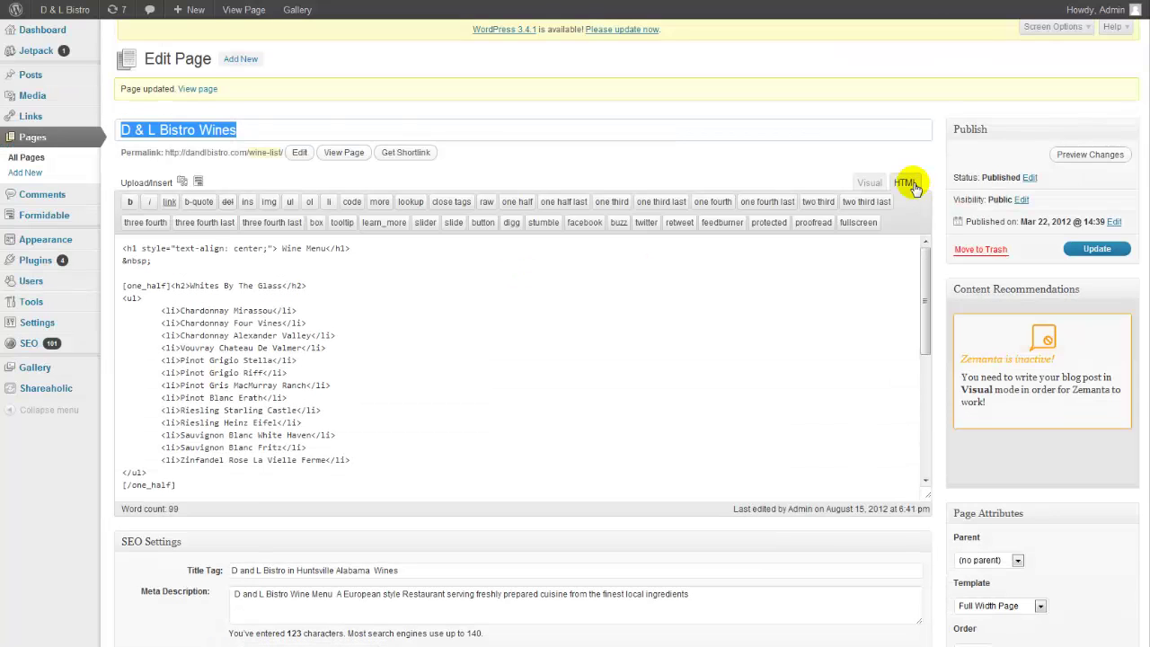
# Review the Wine Menu HTML source to the bottom, then return to Visual view
pyautogui.click(871, 180)
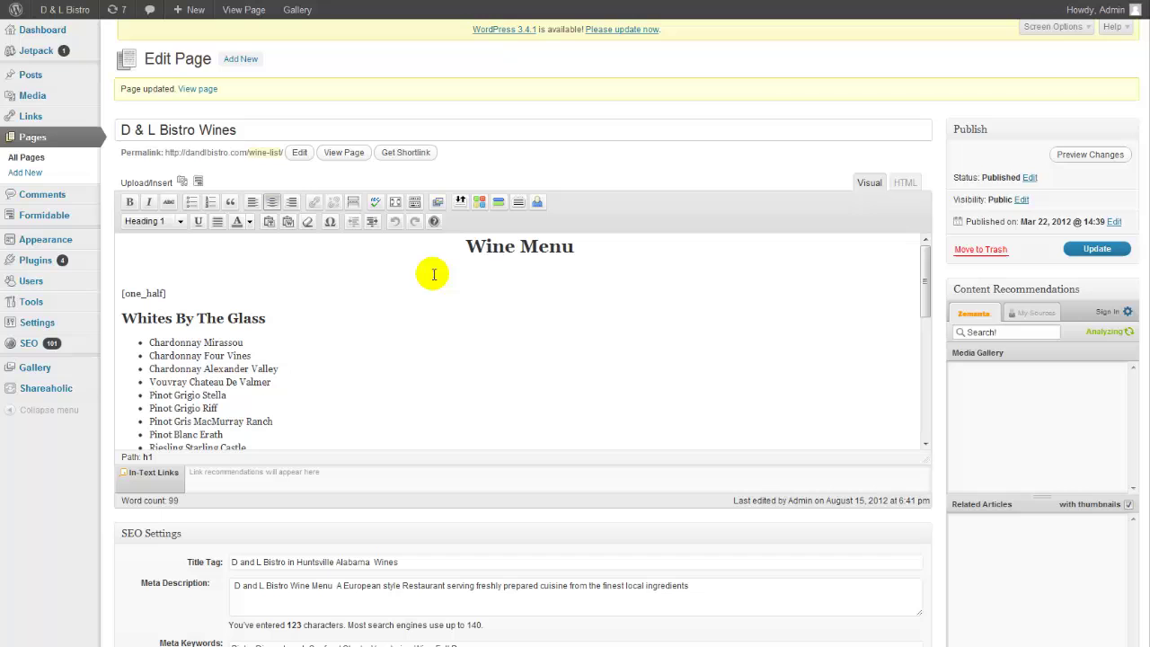
pyautogui.click(905, 183)
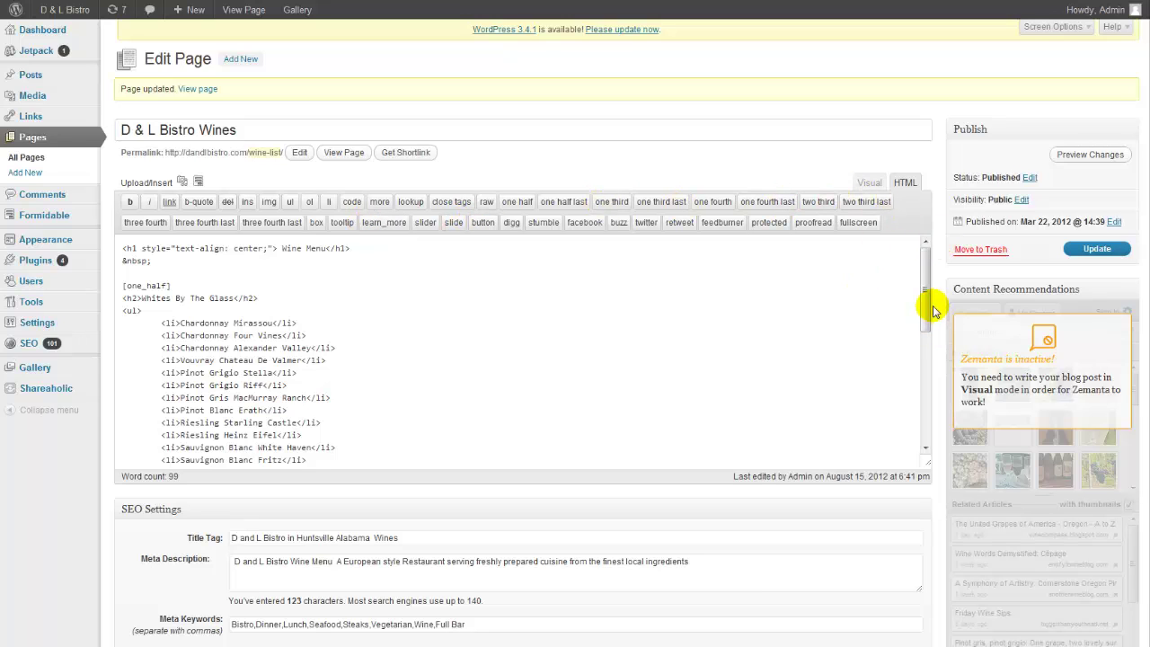
pyautogui.moveTo(929, 310); pyautogui.dragTo(917, 441)
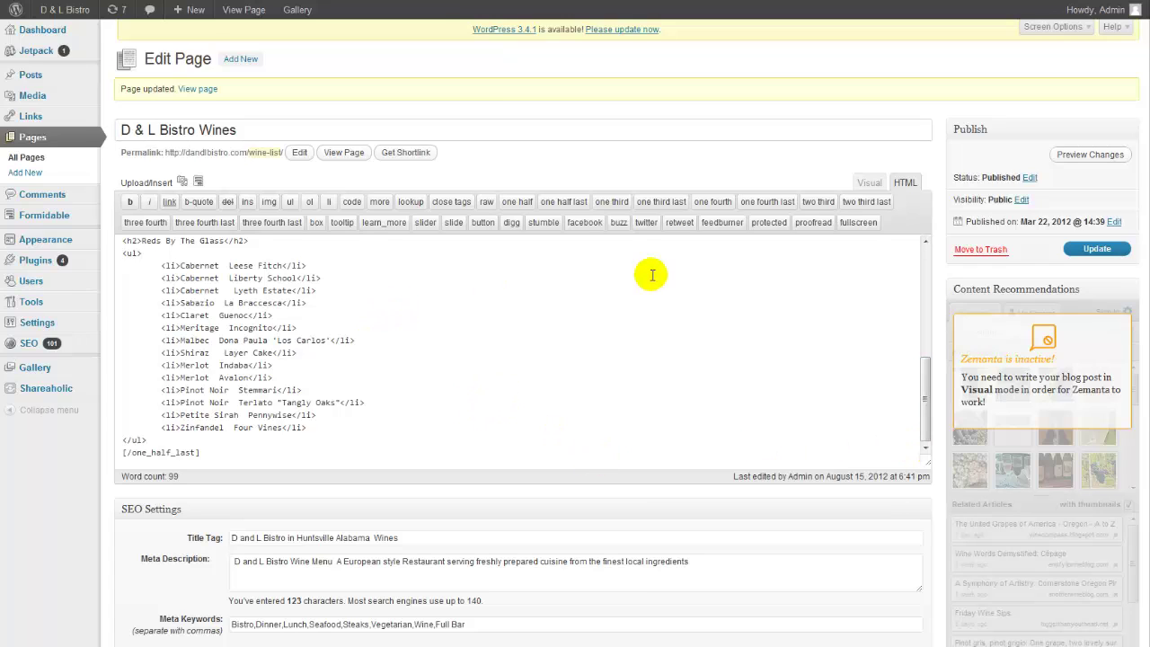
pyautogui.click(870, 183)
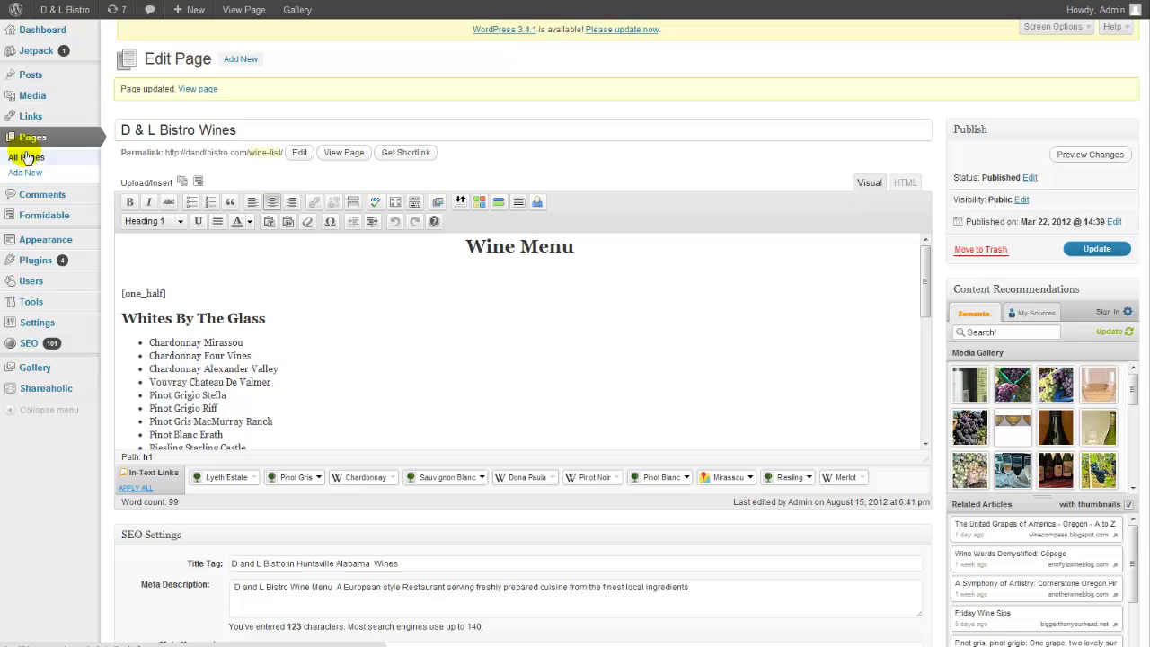
# Leave the wine page editor and start a blank post via Posts > Add New
pyautogui.click(27, 75)
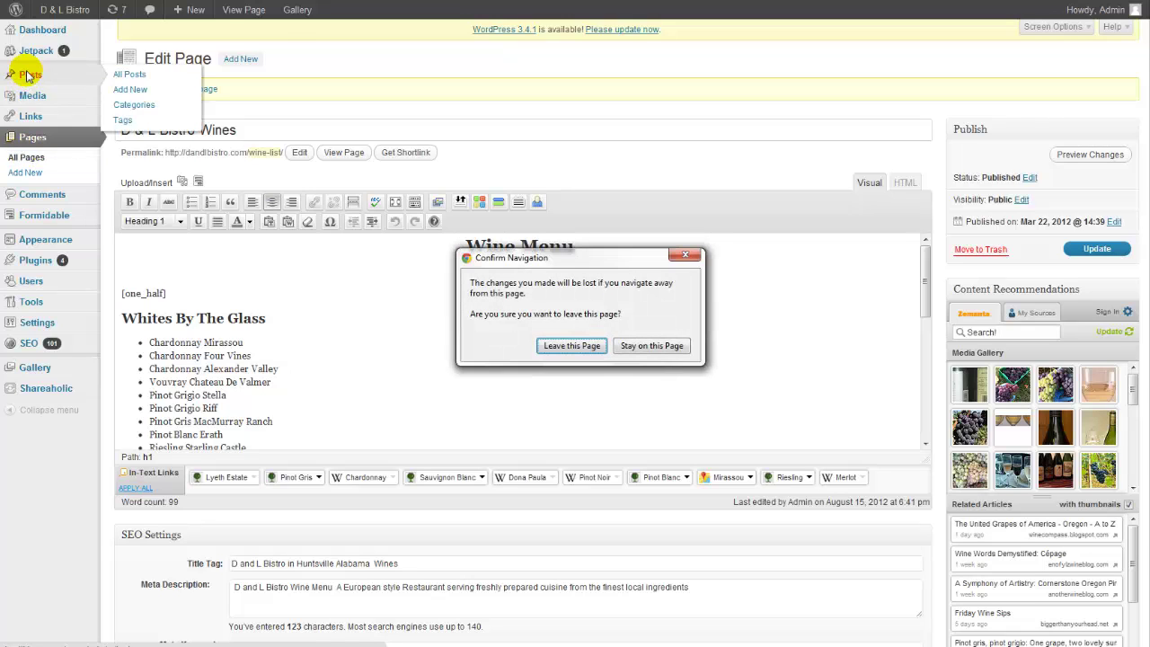
pyautogui.click(559, 347)
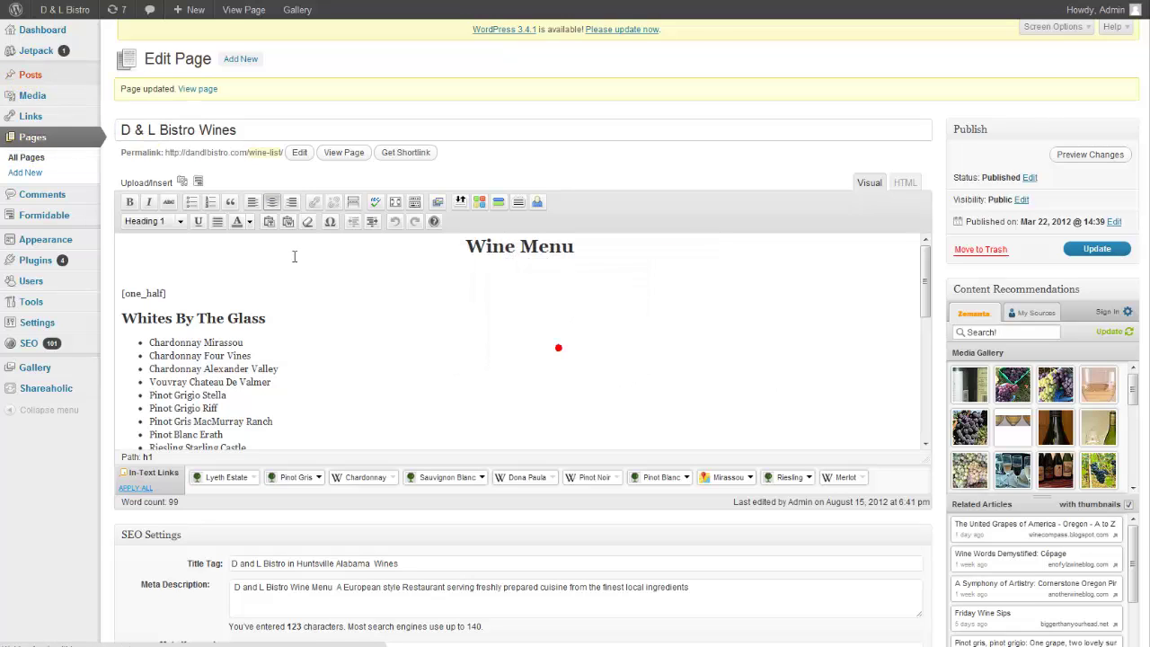
pyautogui.click(35, 77)
pyautogui.click(210, 60)
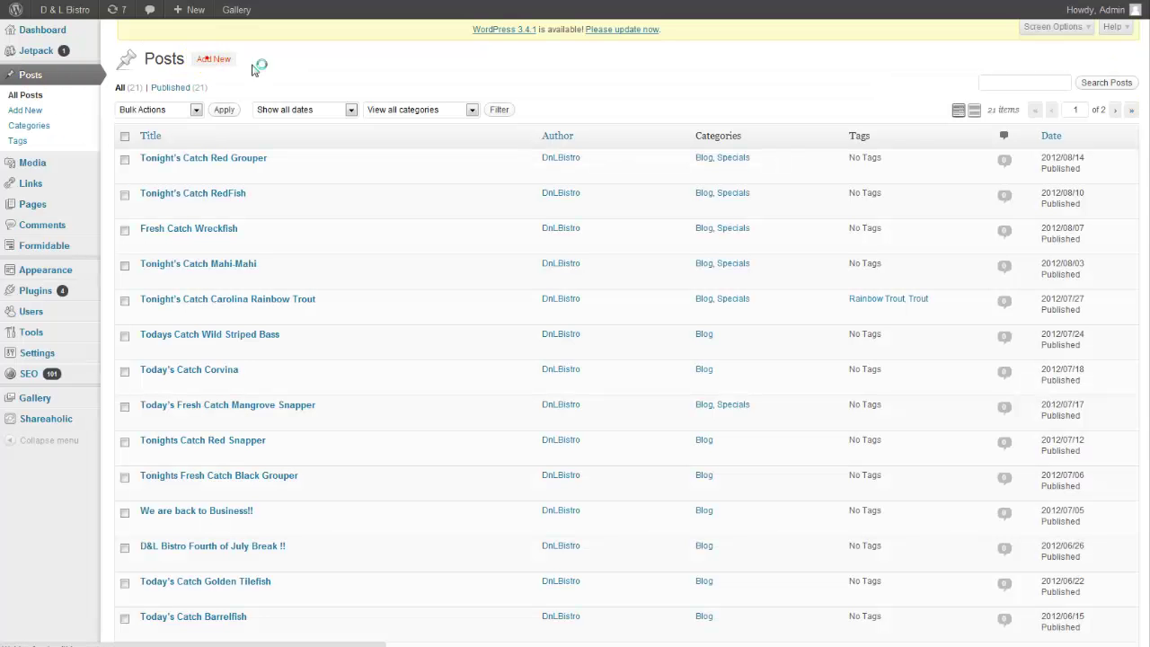
pyautogui.click(710, 104)
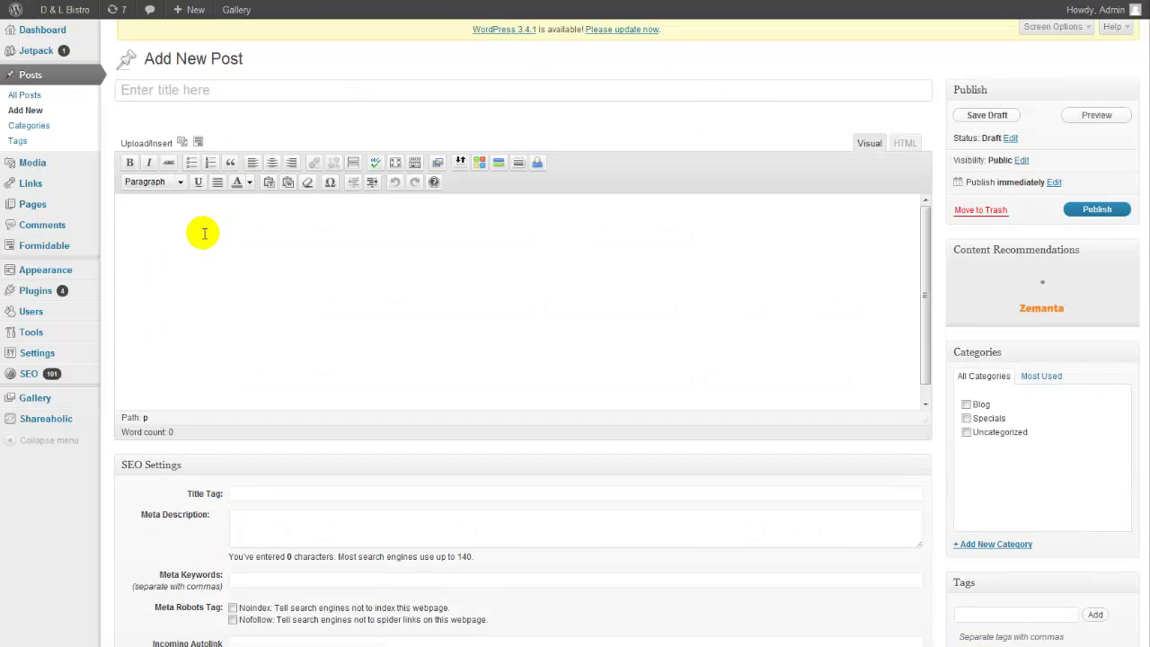
pyautogui.click(204, 234)
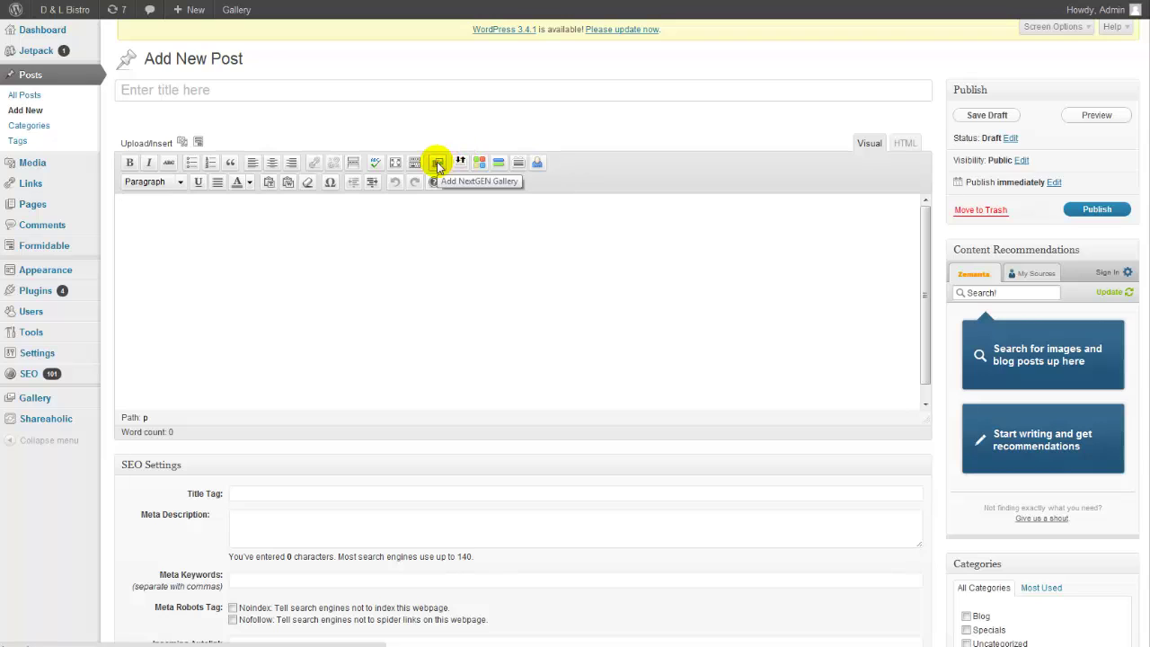
# Insert a learn_more shortcode with state open and content 'Content goes here this is a test'
pyautogui.click(466, 159)
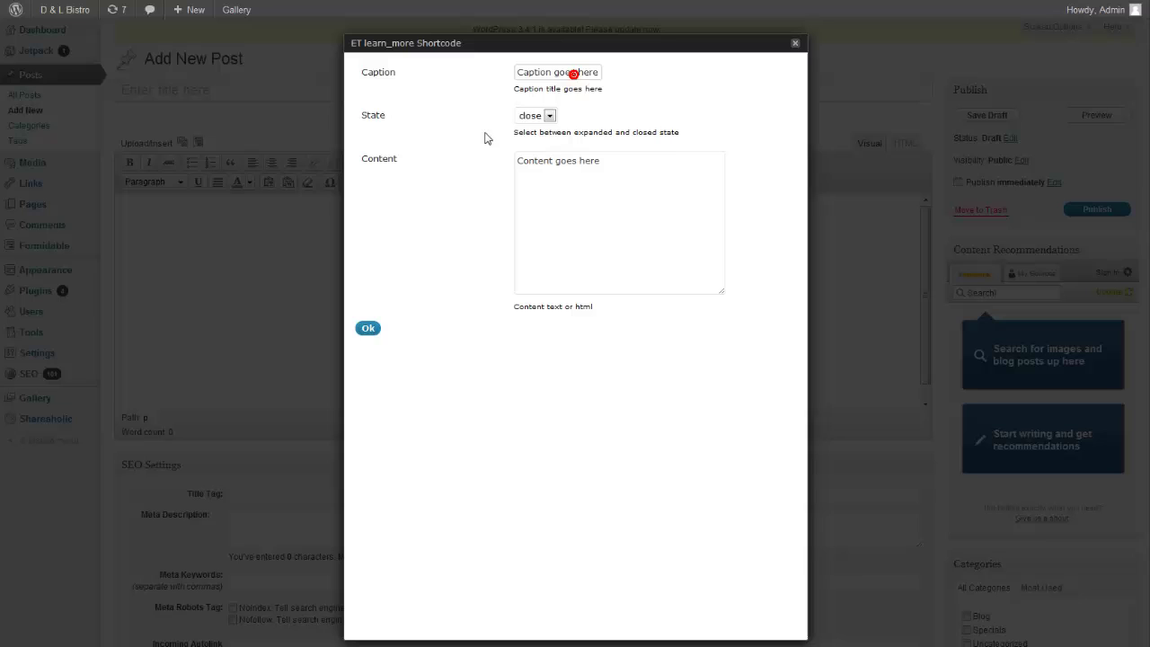
pyautogui.click(549, 115)
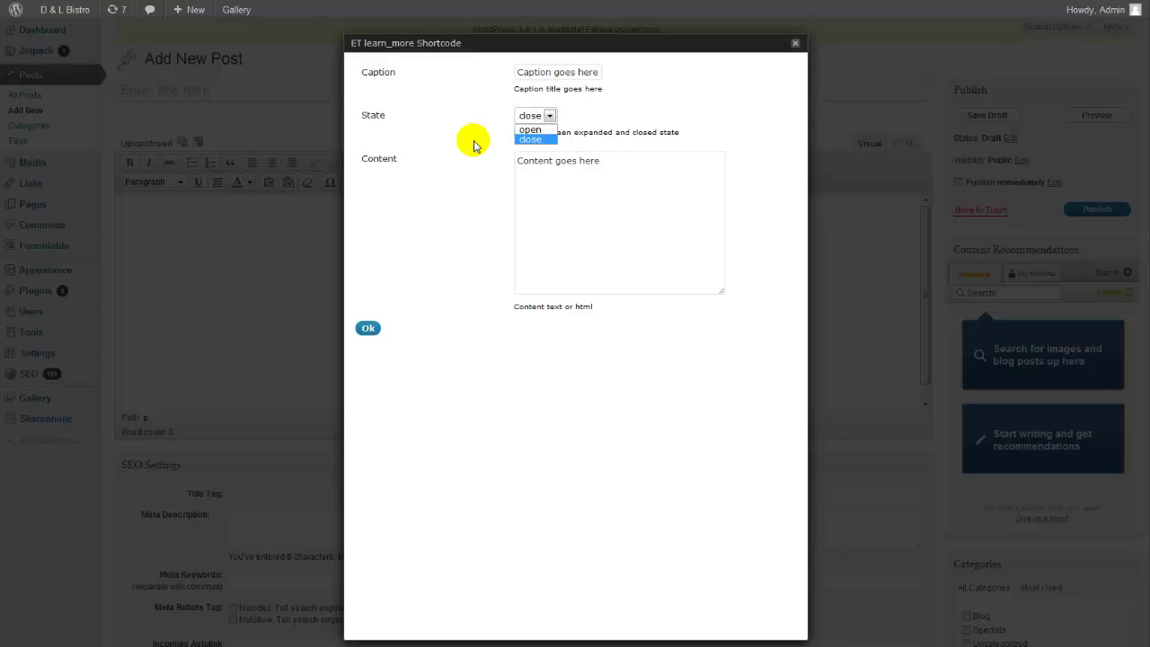
pyautogui.click(532, 132)
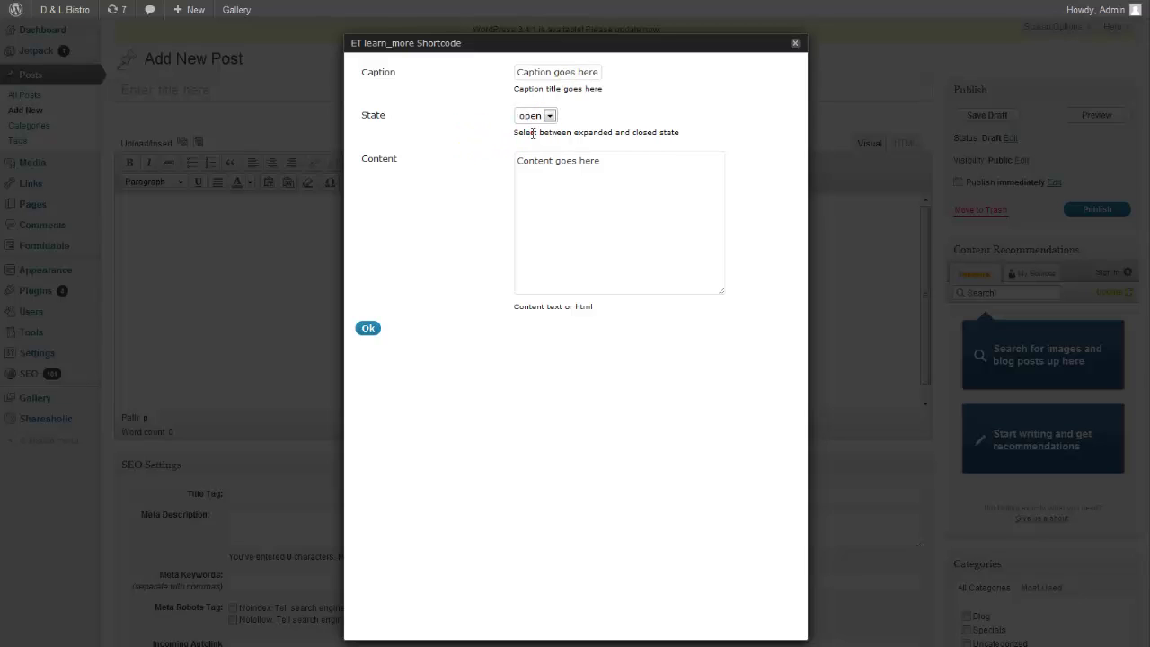
pyautogui.click(537, 199)
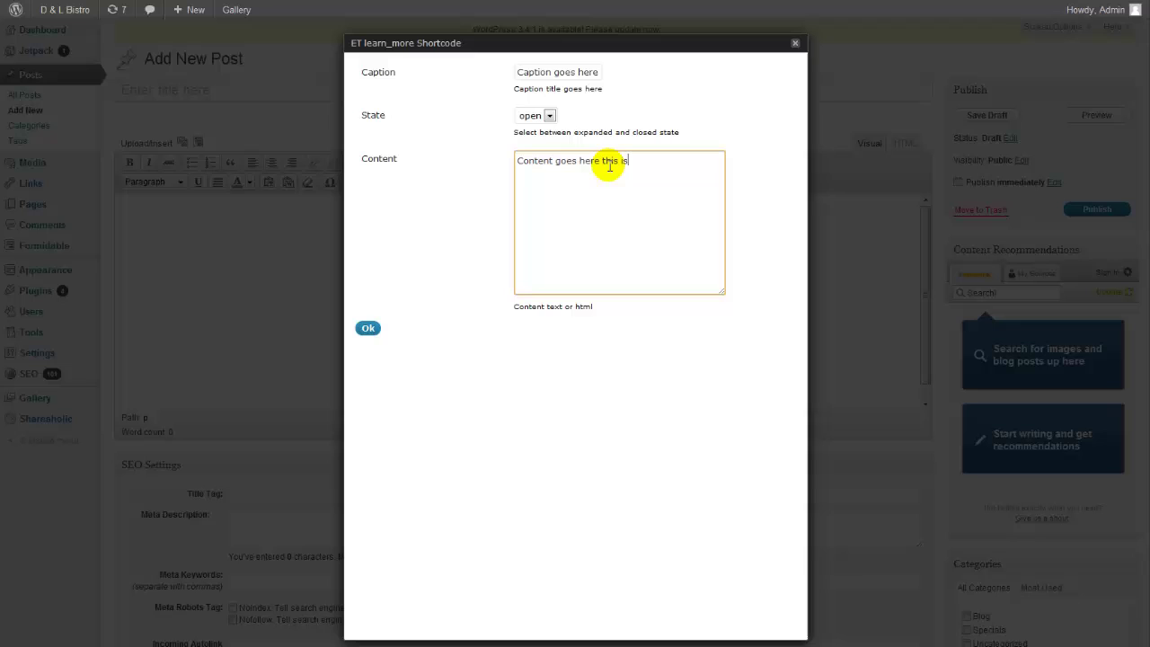
pyautogui.write('a test')
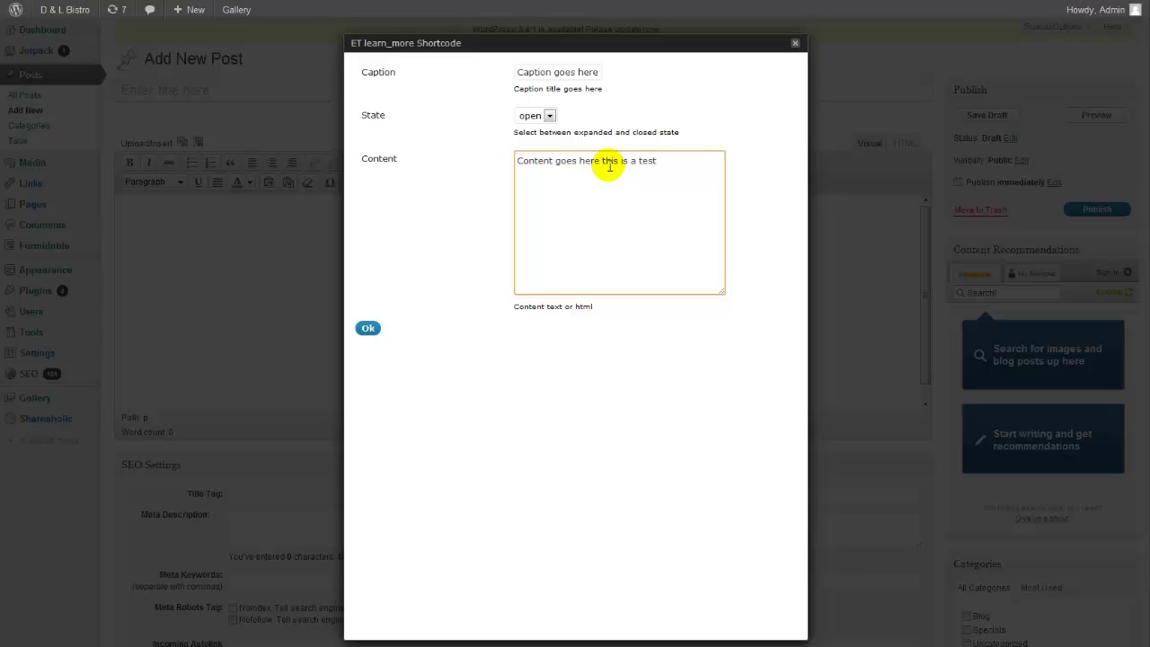
pyautogui.click(370, 328)
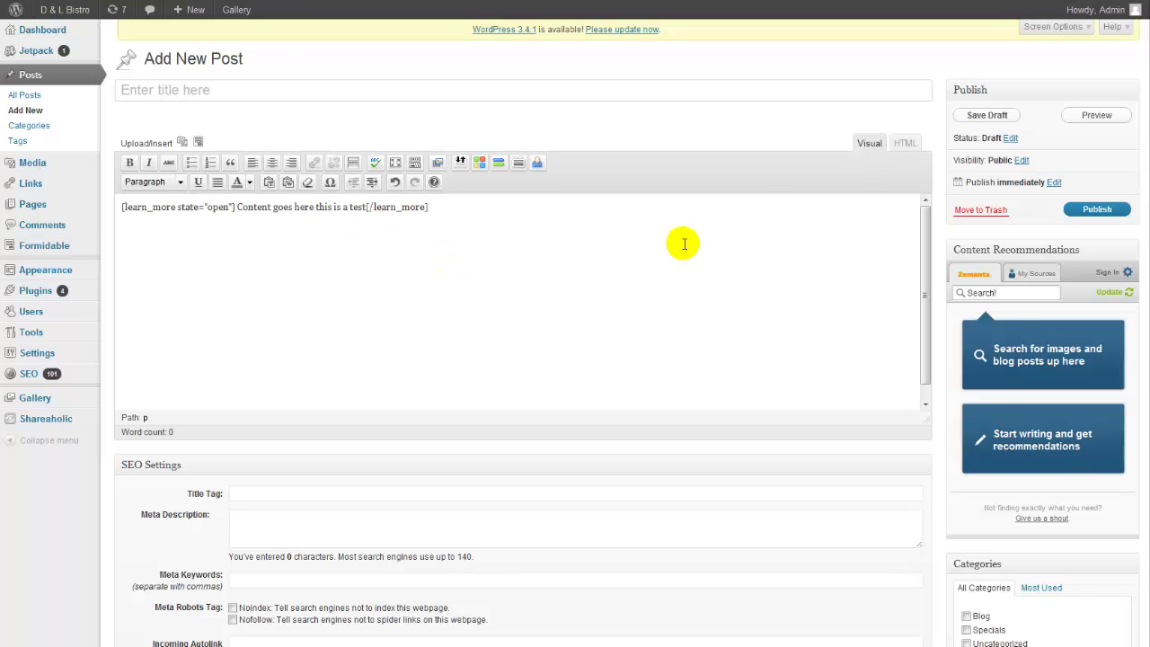
# Preview the post and toggle the 'Click here to learn more' box closed, open, closed
pyautogui.click(1097, 115)
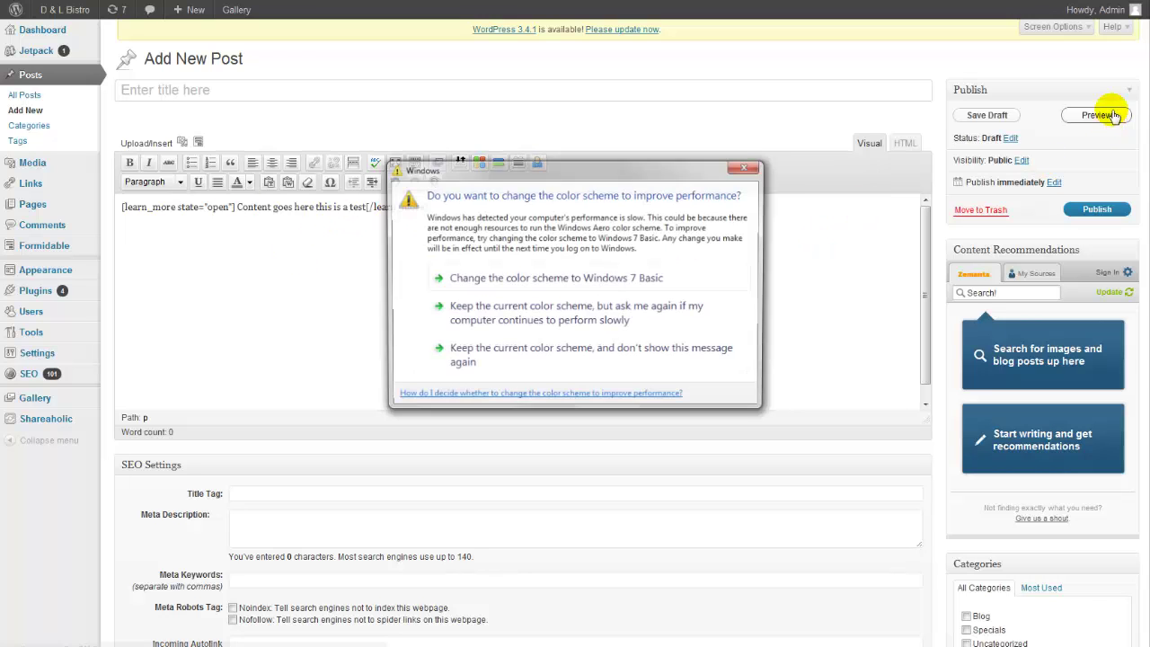
pyautogui.click(745, 168)
pyautogui.click(1096, 115)
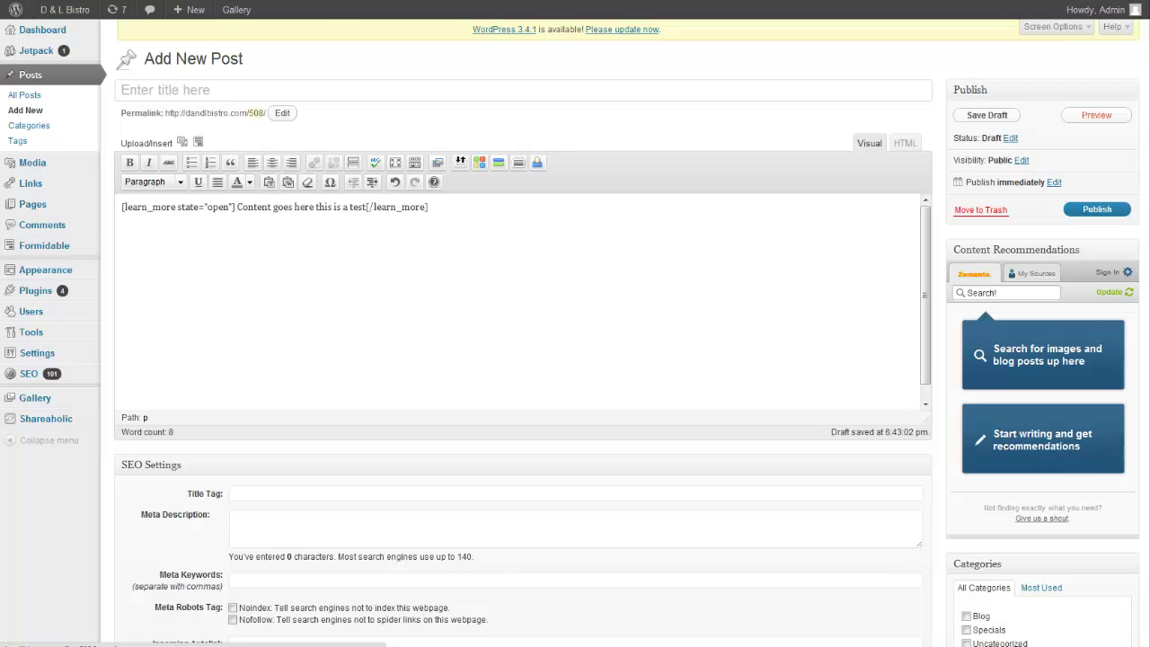
pyautogui.scroll(-2, 519, 352)
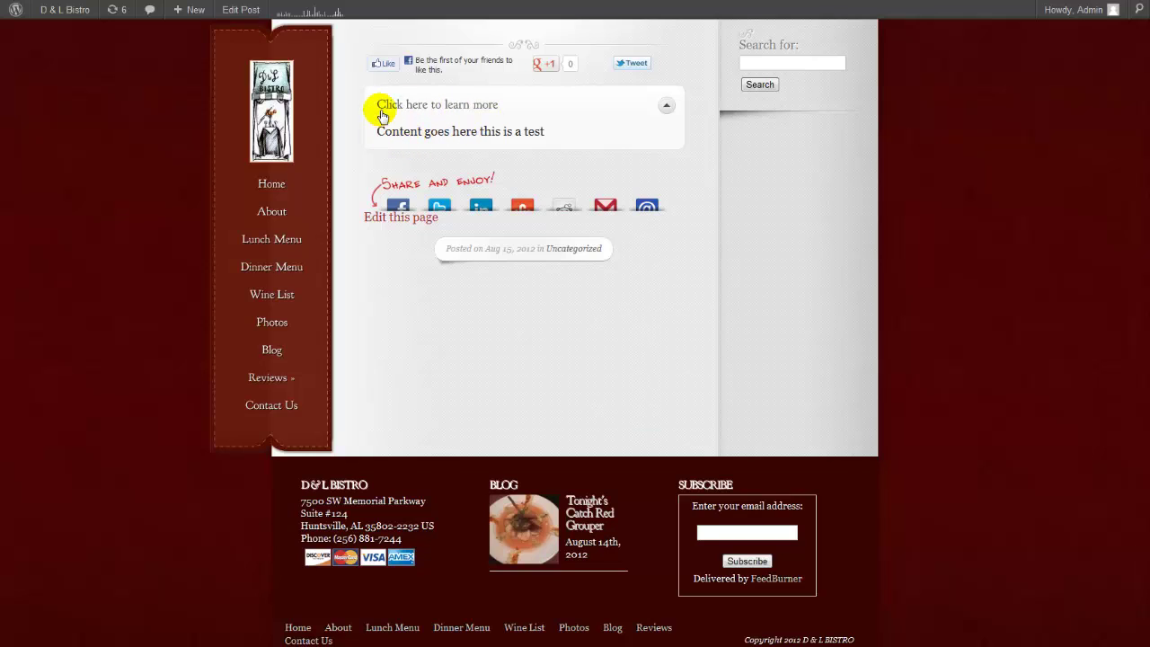
pyautogui.click(666, 108)
pyautogui.click(666, 109)
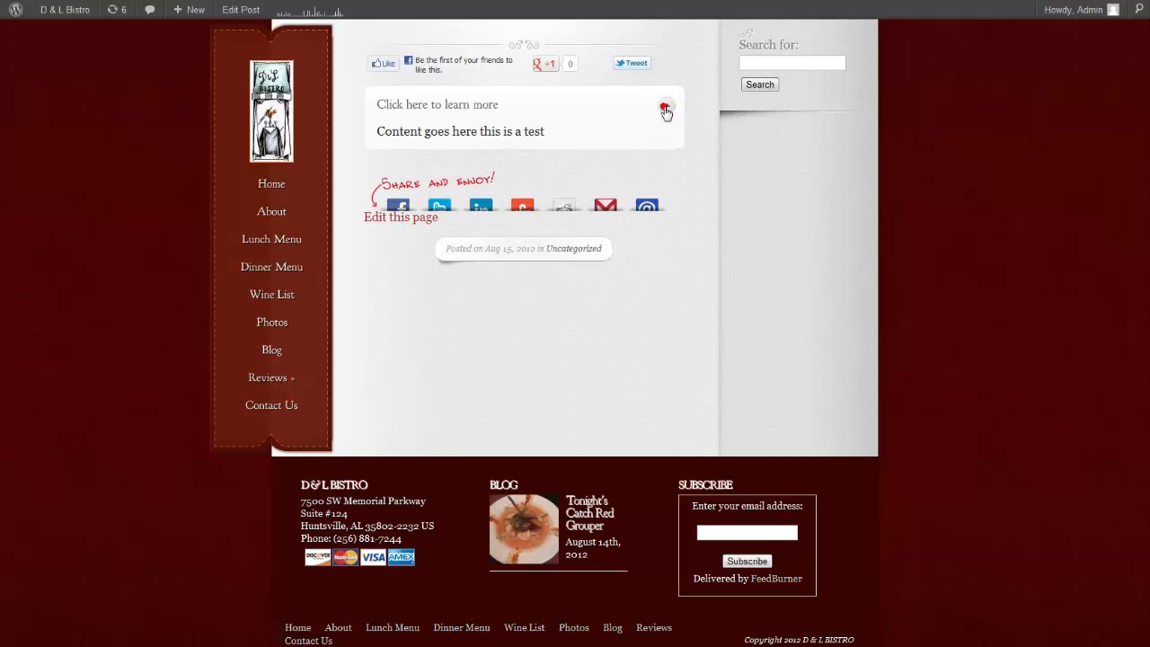
pyautogui.click(666, 108)
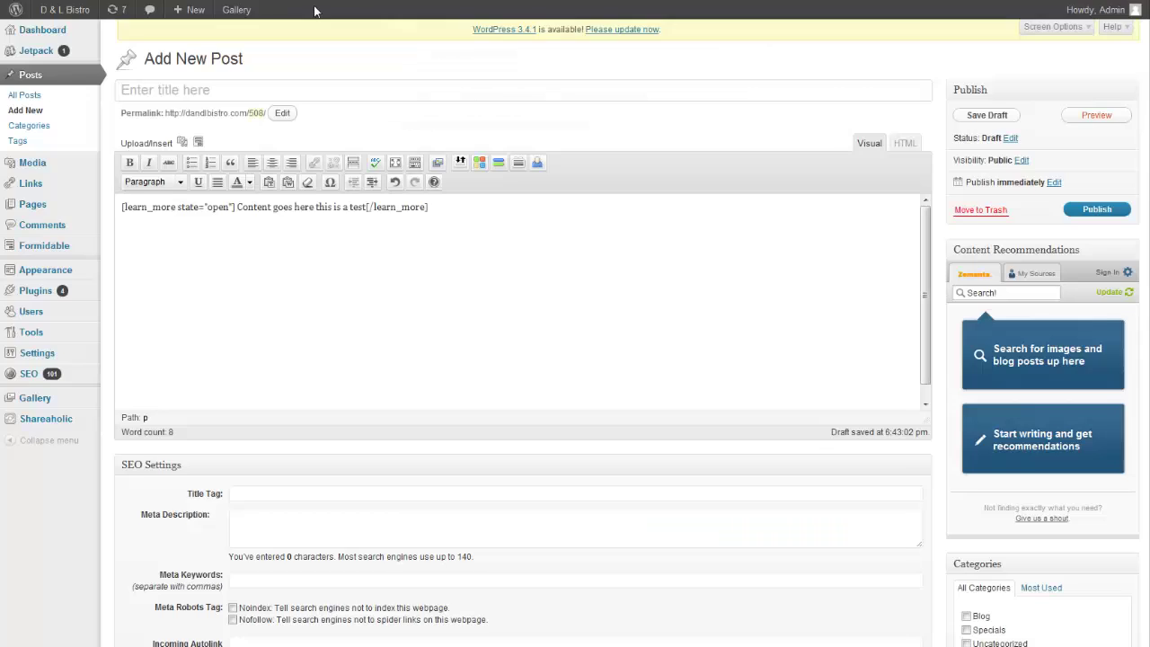
# Swap in a closed [learn_more] block reading 'Content goes here' and preview it
pyautogui.moveTo(462, 126); pyautogui.dragTo(65, 123)
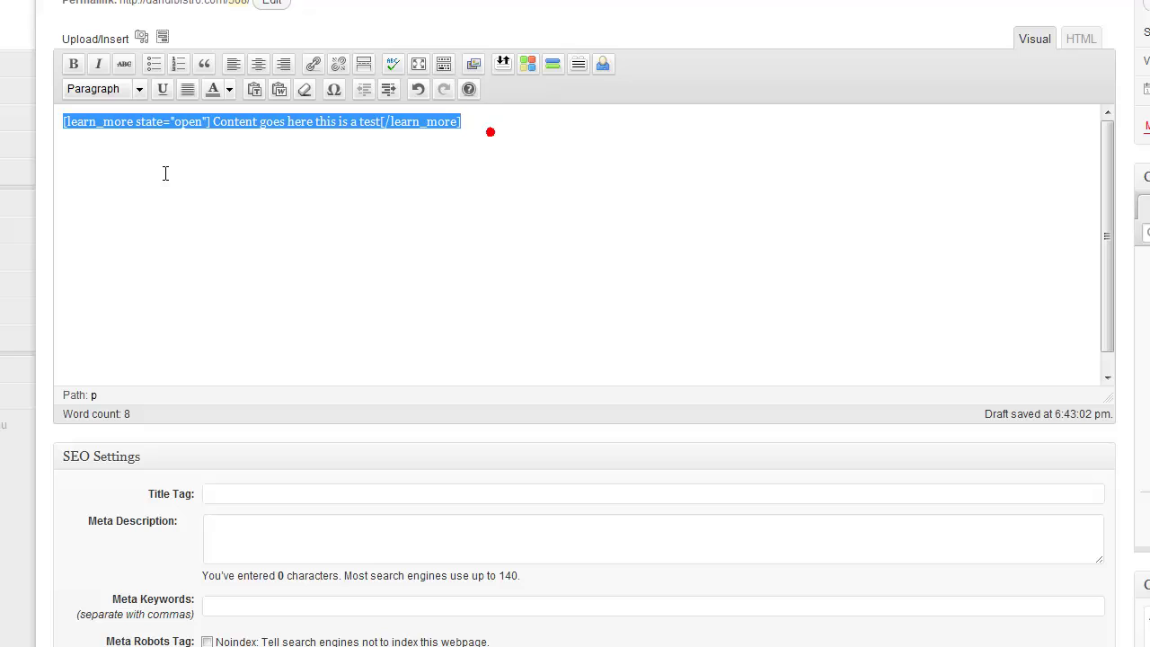
pyautogui.press('Delete')
pyautogui.click(453, 131)
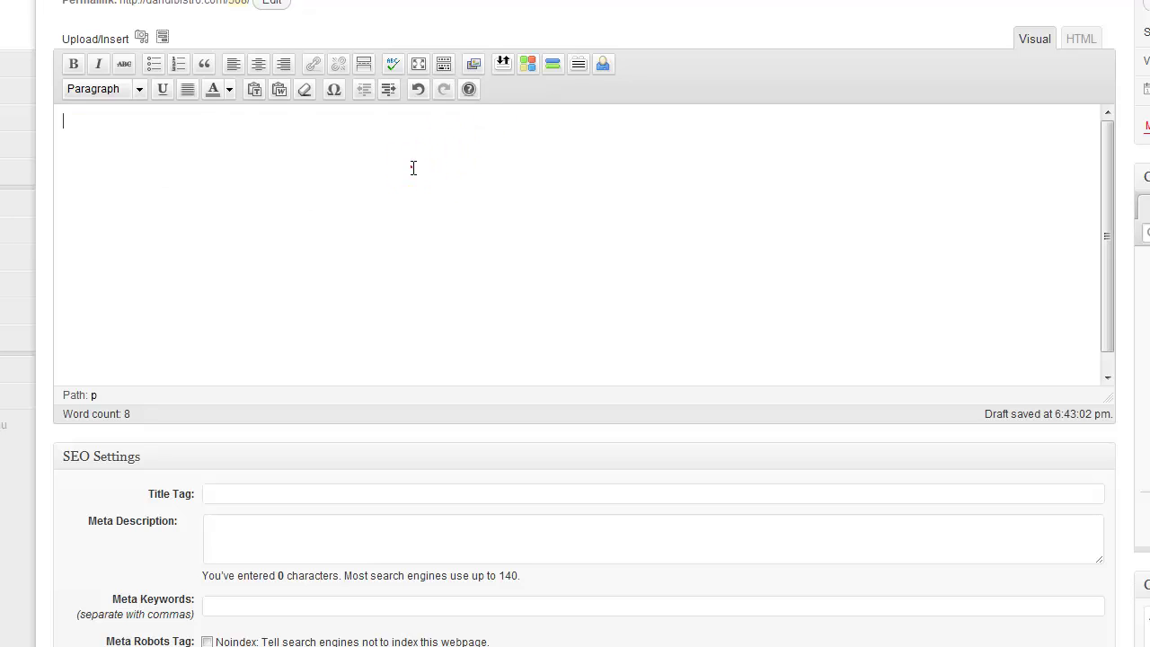
pyautogui.click(503, 63)
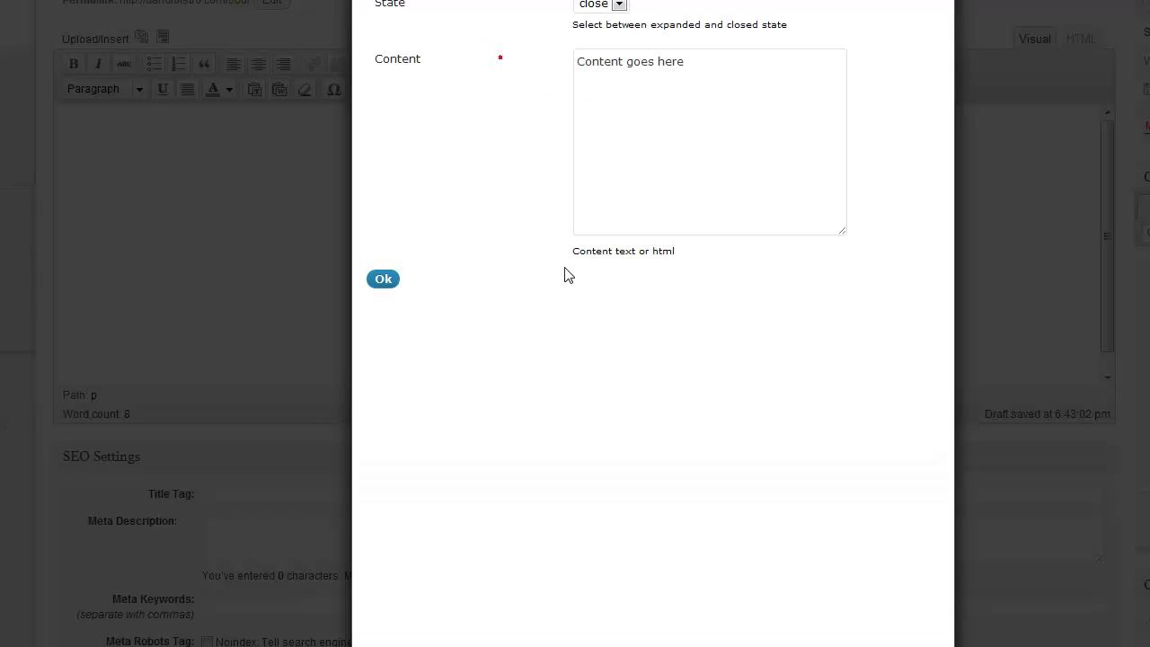
pyautogui.click(620, 5)
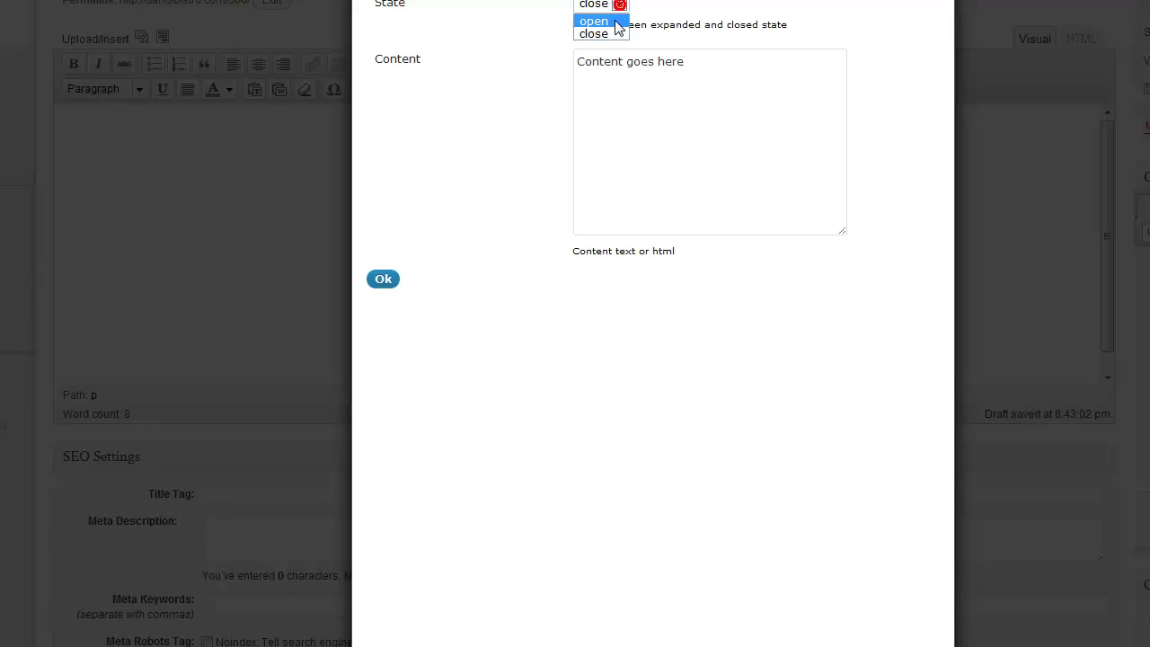
pyautogui.click(595, 33)
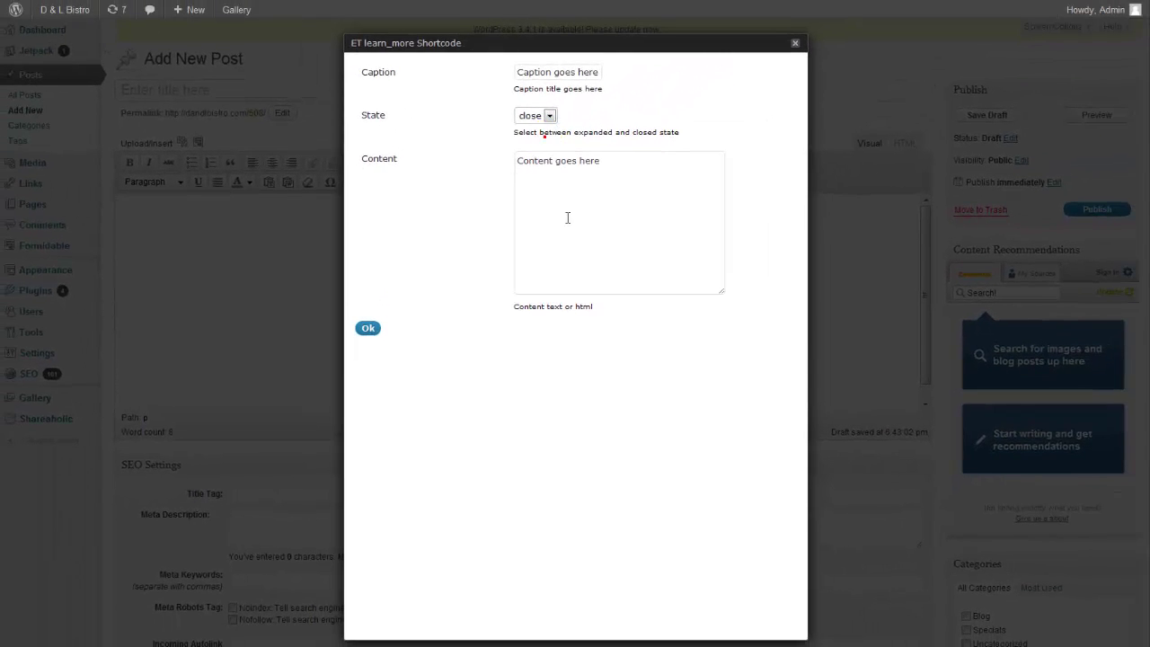
pyautogui.click(606, 174)
pyautogui.click(368, 328)
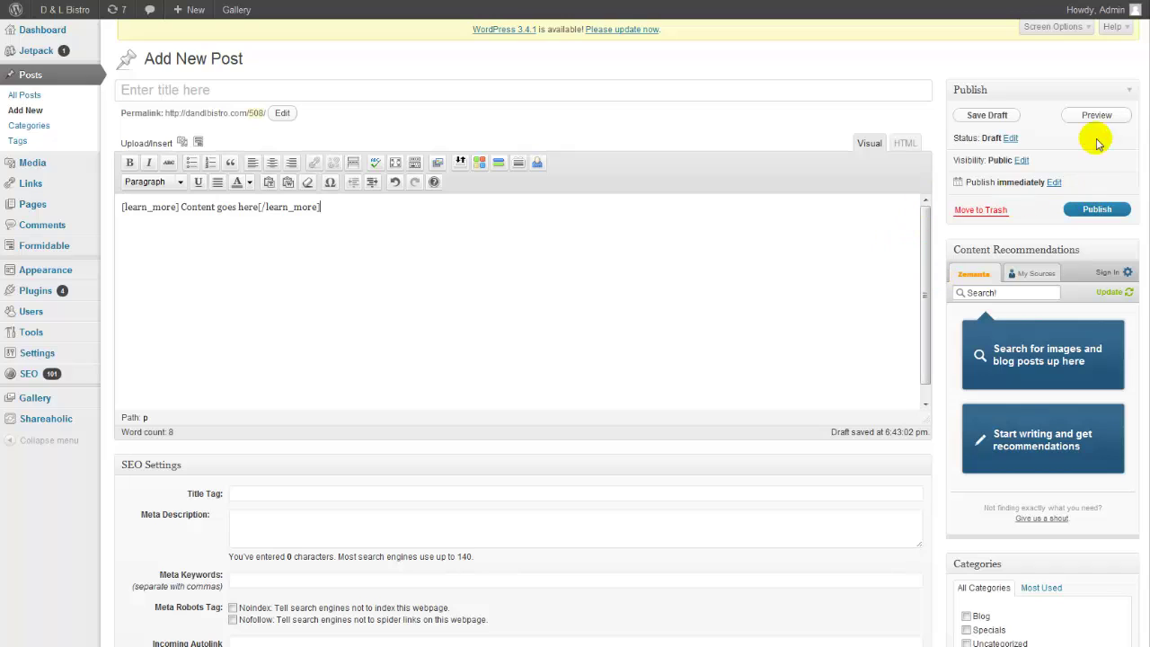
pyautogui.click(1097, 117)
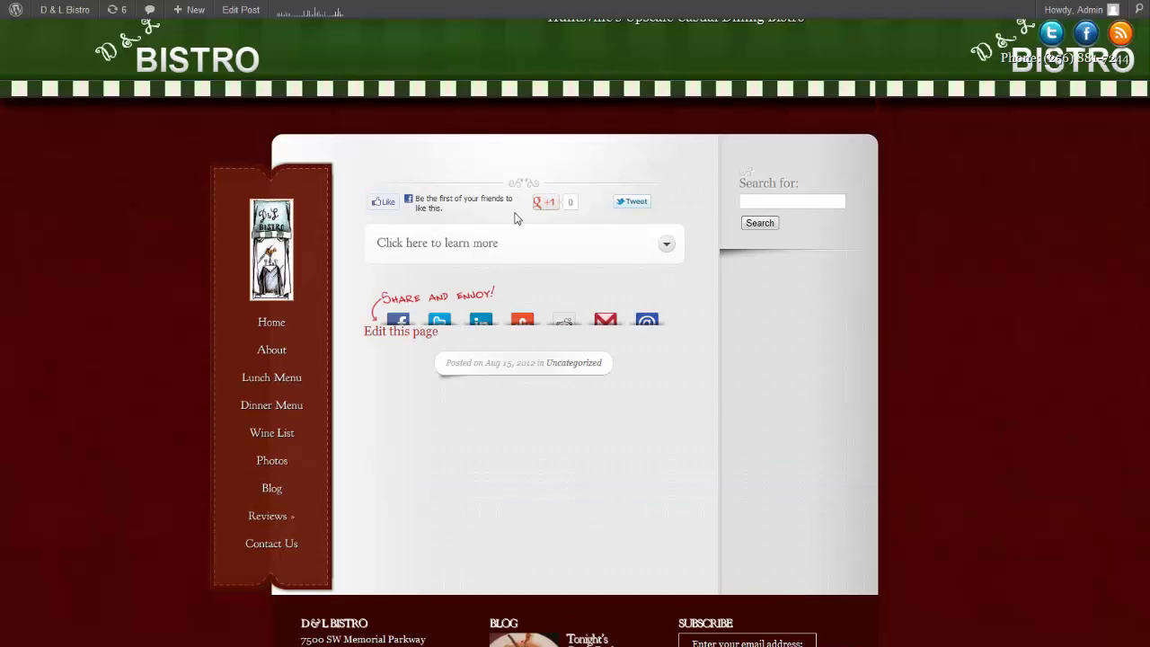
# Expand the preview's learn-more box to reveal 'Content goes here', then close the preview
pyautogui.scroll(-3, 526, 328)
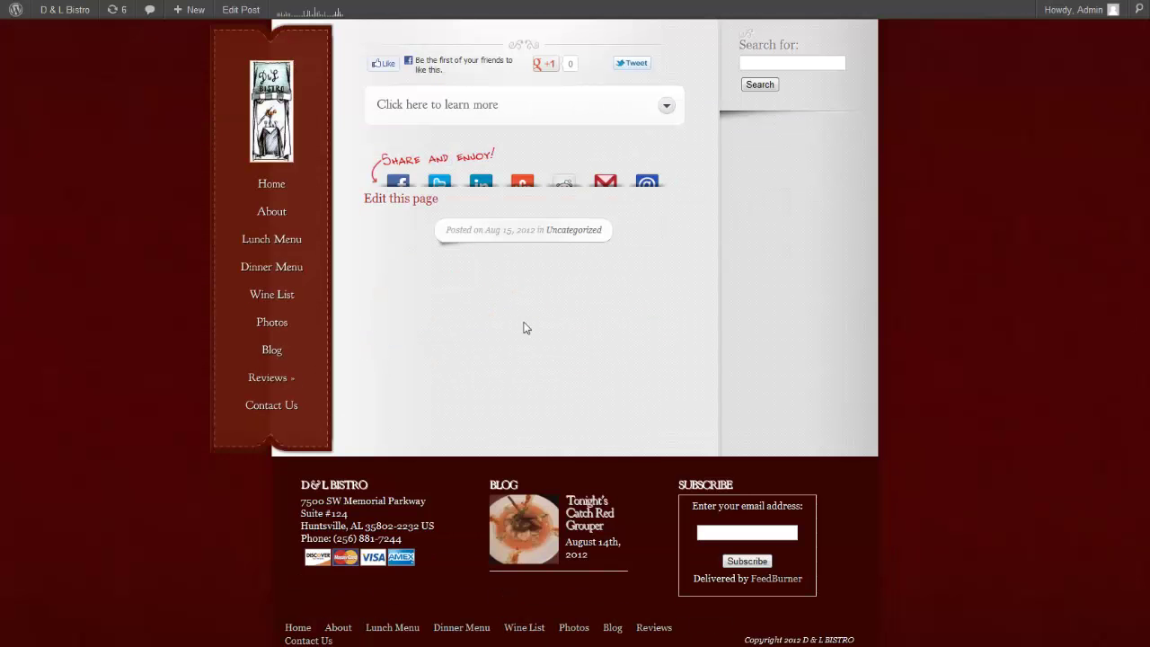
pyautogui.click(666, 106)
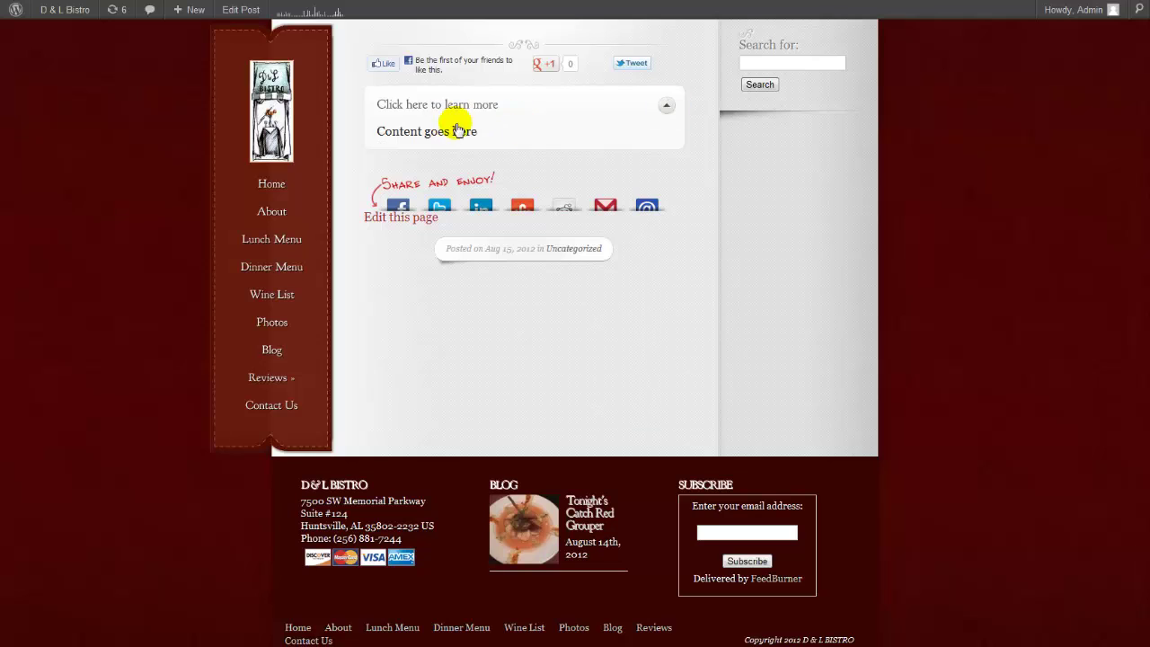
pyautogui.hotkey('ctrl', 'w')
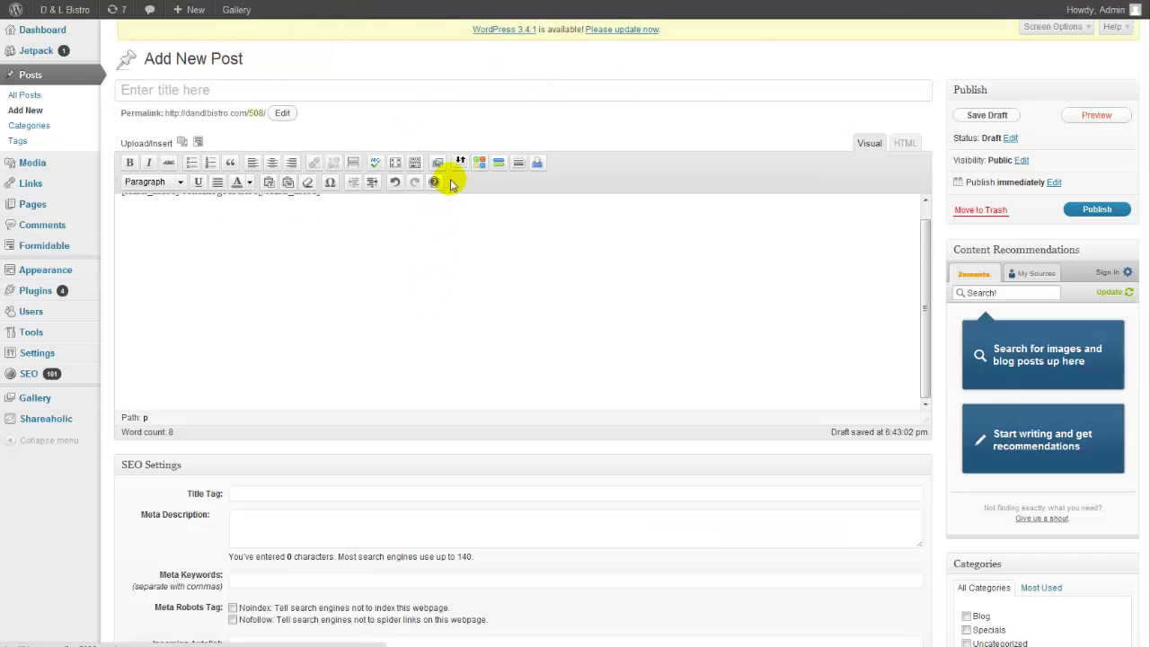
# Delete the learn_more shortcode from the post body
pyautogui.click(376, 250)
pyautogui.moveTo(356, 217); pyautogui.dragTo(82, 223)
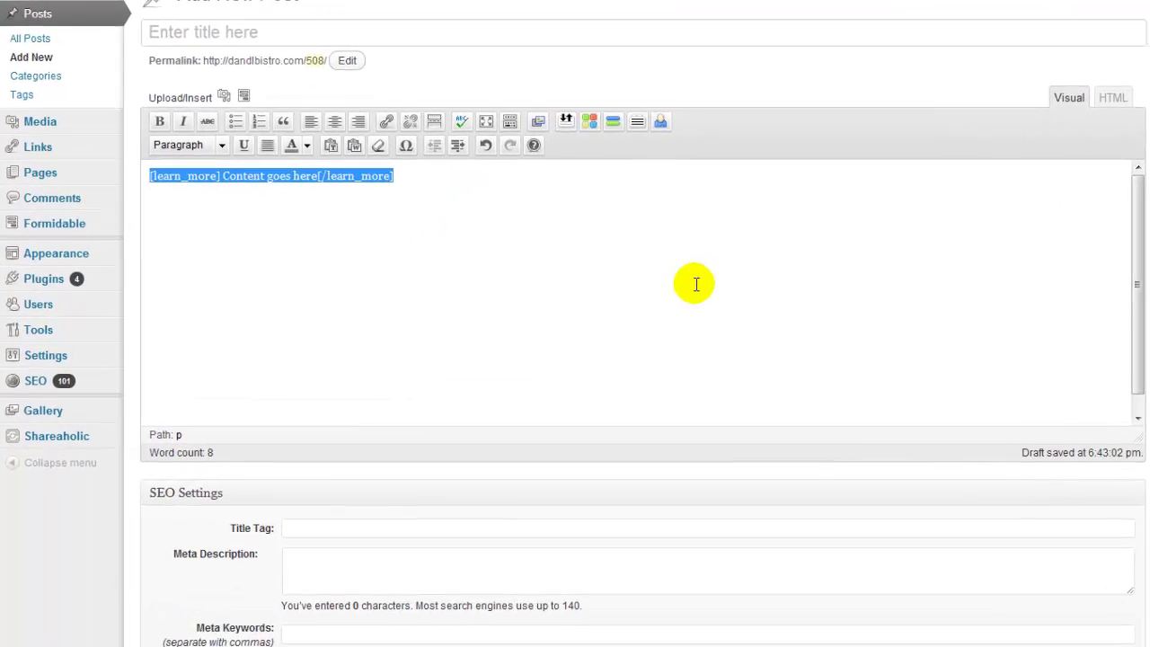
pyautogui.press('BackSpace')
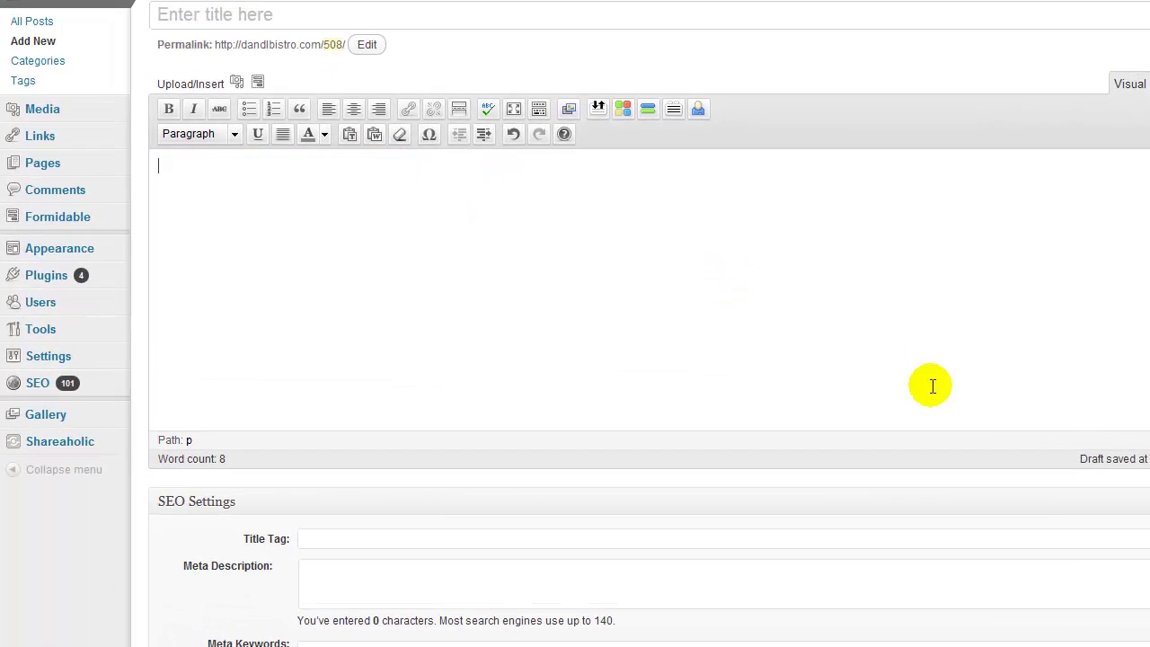
# Insert a [box type="download"] shortcode with 'Content goes here' and publish the post
pyautogui.click(622, 109)
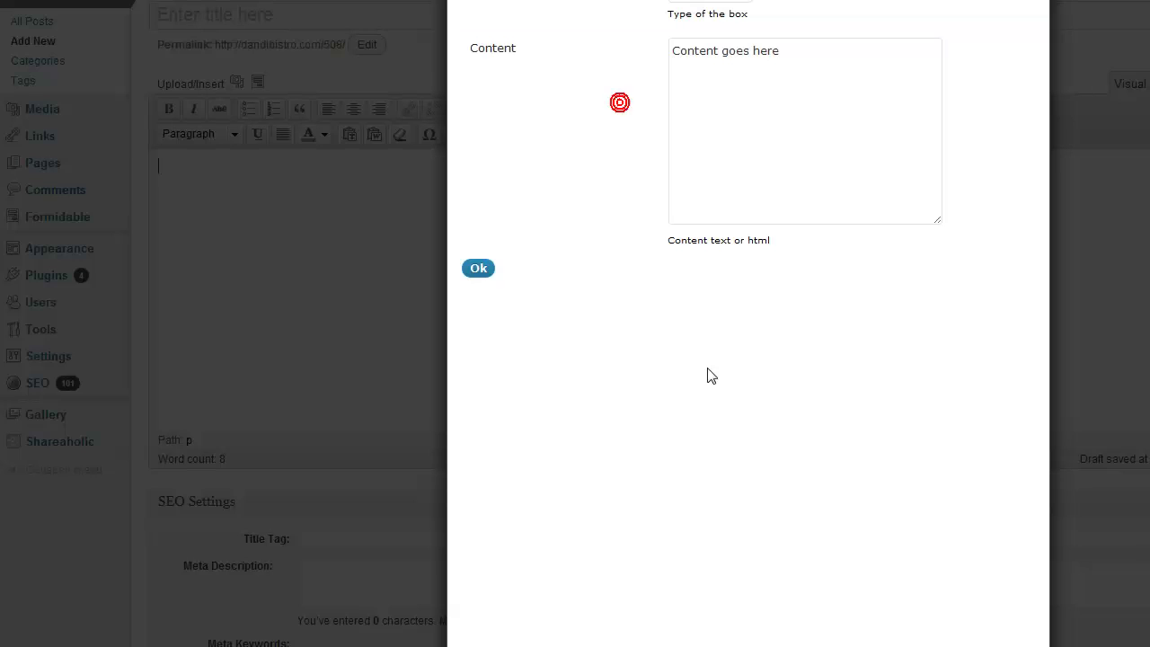
pyautogui.click(718, 3)
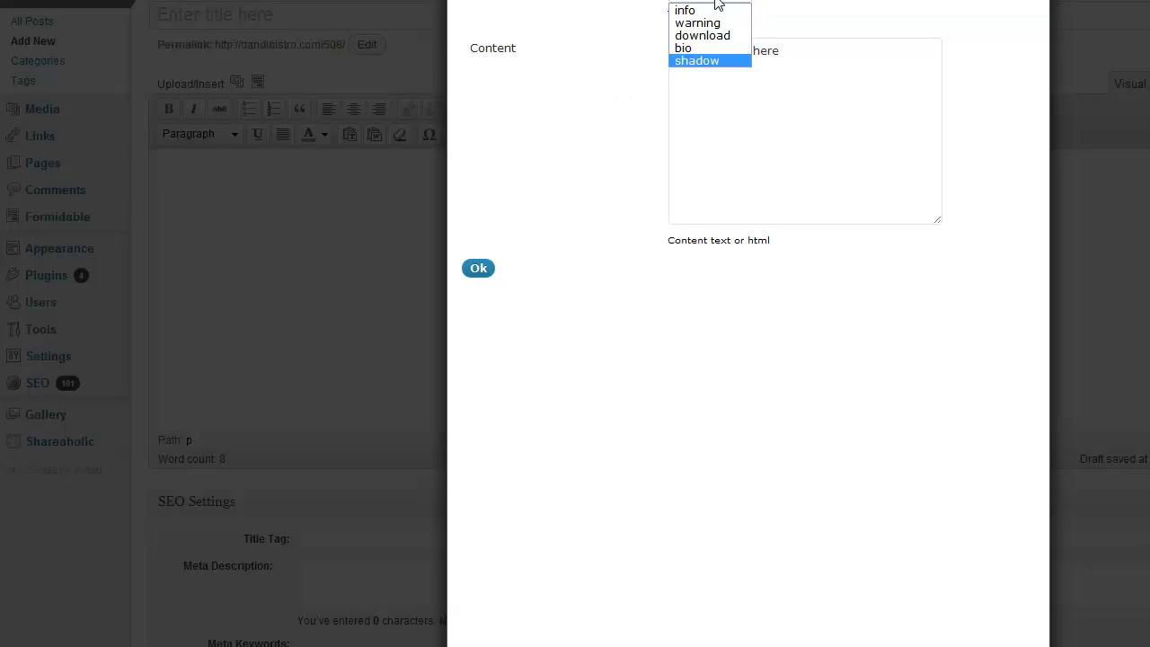
pyautogui.click(681, 35)
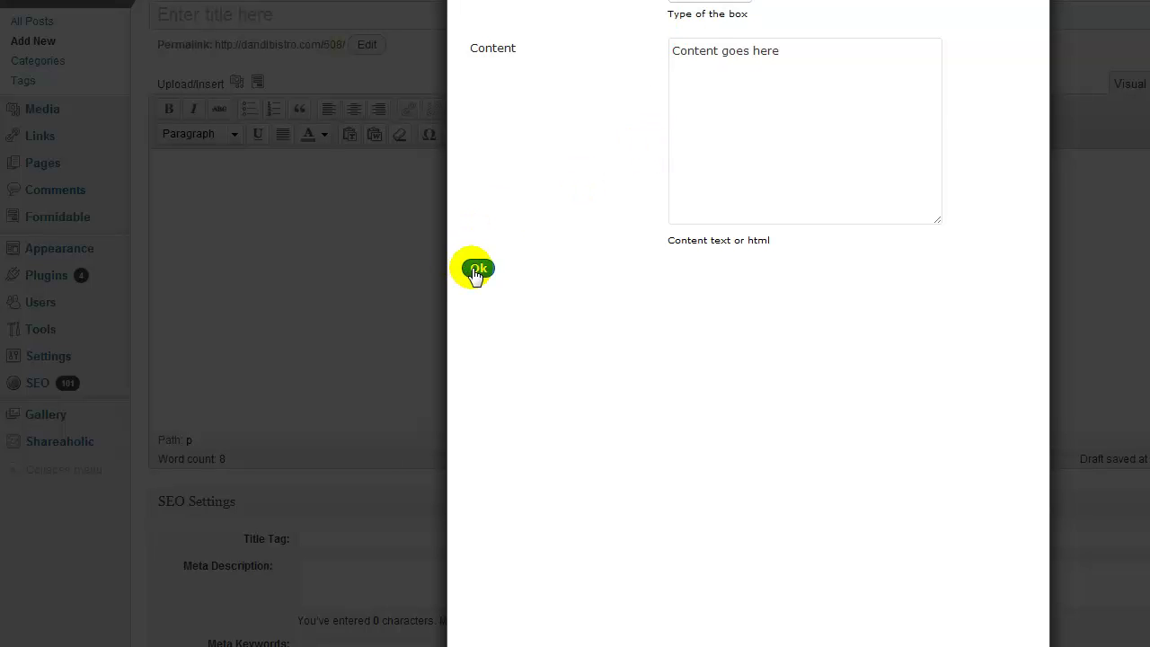
pyautogui.click(799, 80)
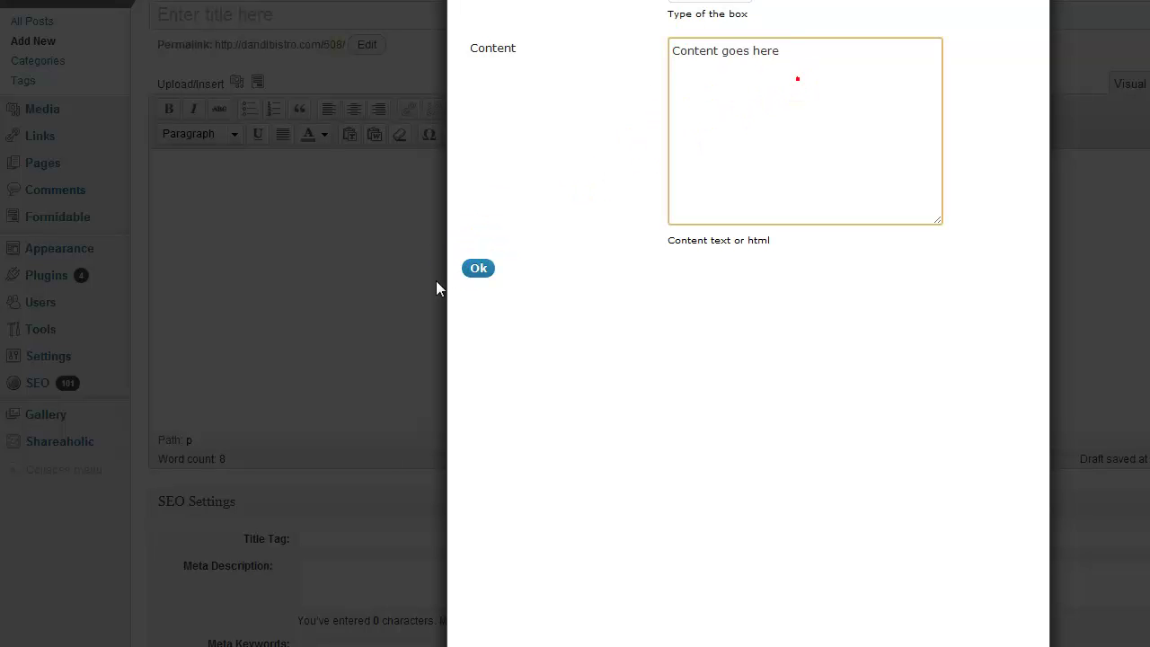
pyautogui.click(478, 268)
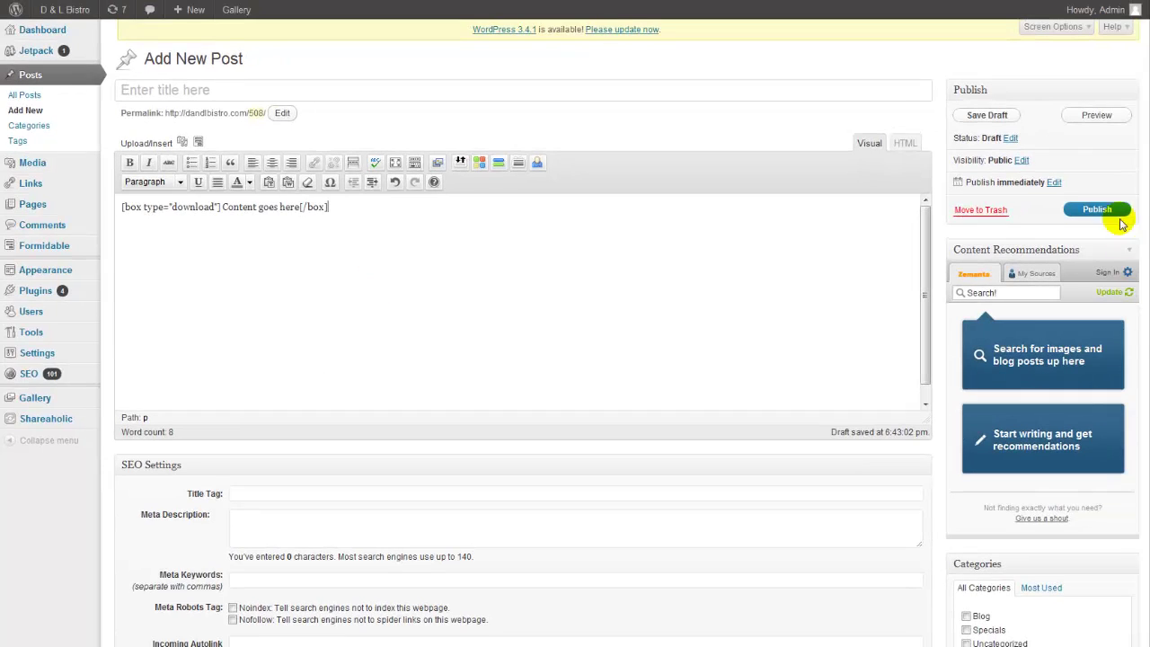
pyautogui.click(1107, 212)
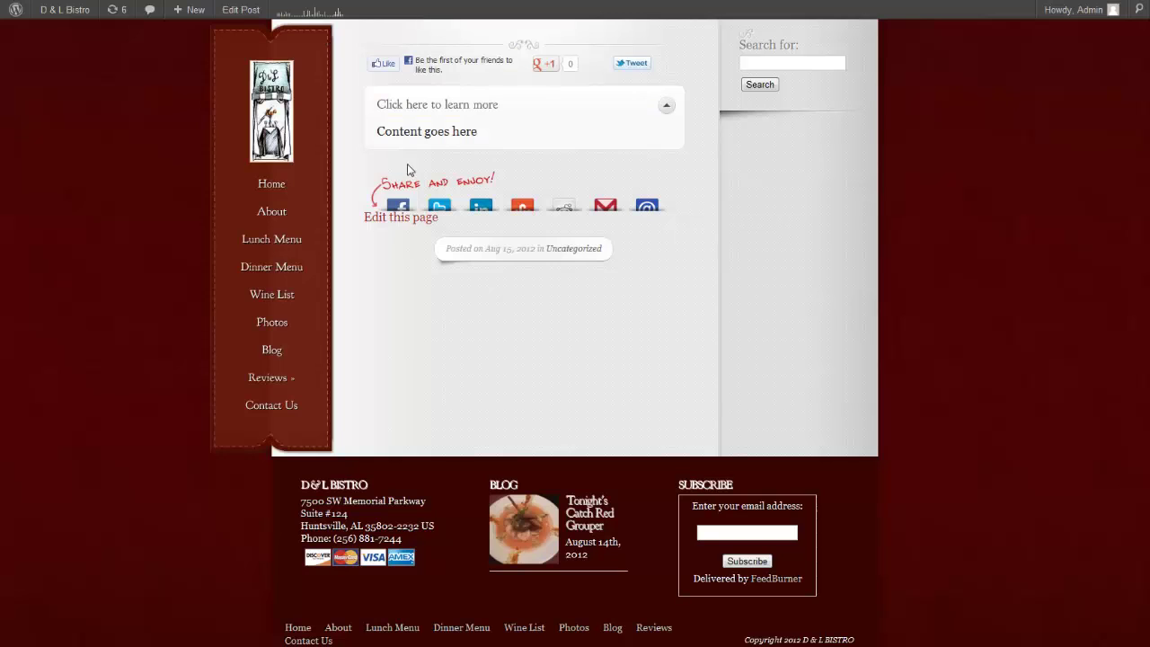
# Visit the D & L Bistro site and scroll down to the post's green download box
pyautogui.click(64, 9)
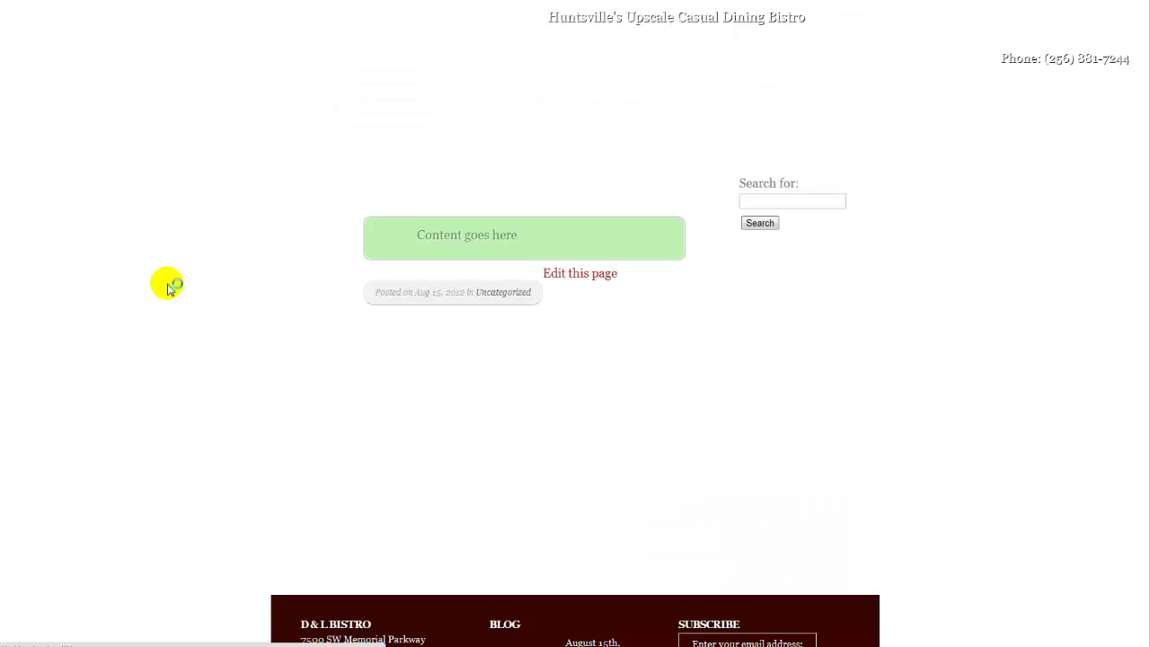
pyautogui.scroll(-3, 167, 282)
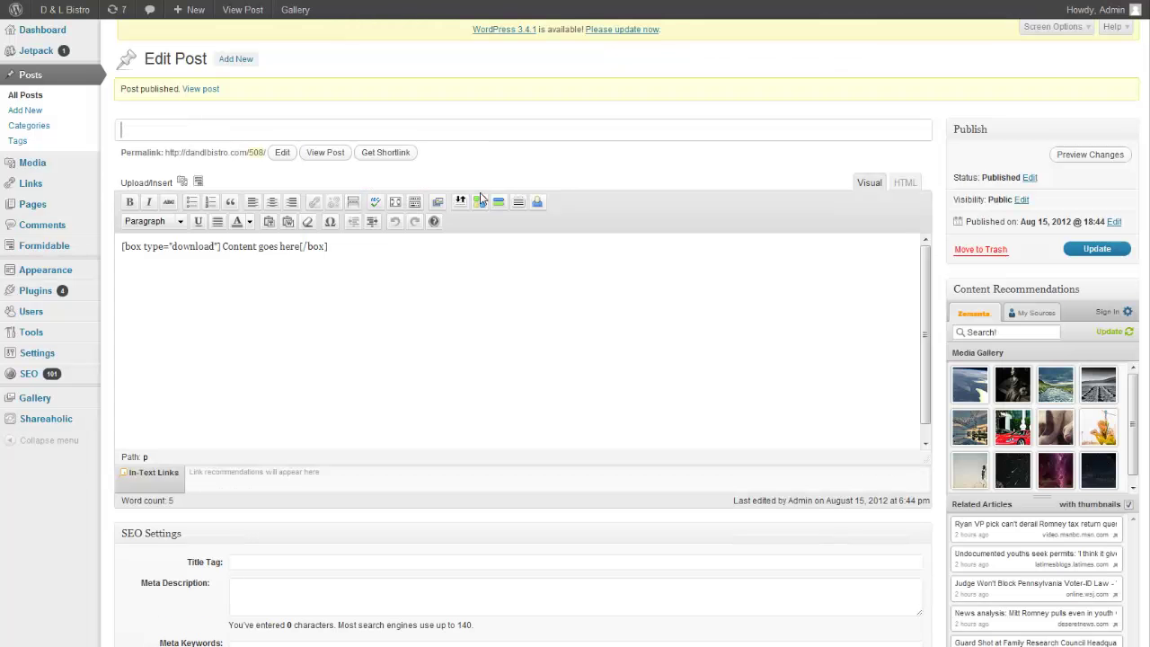
pyautogui.click(479, 202)
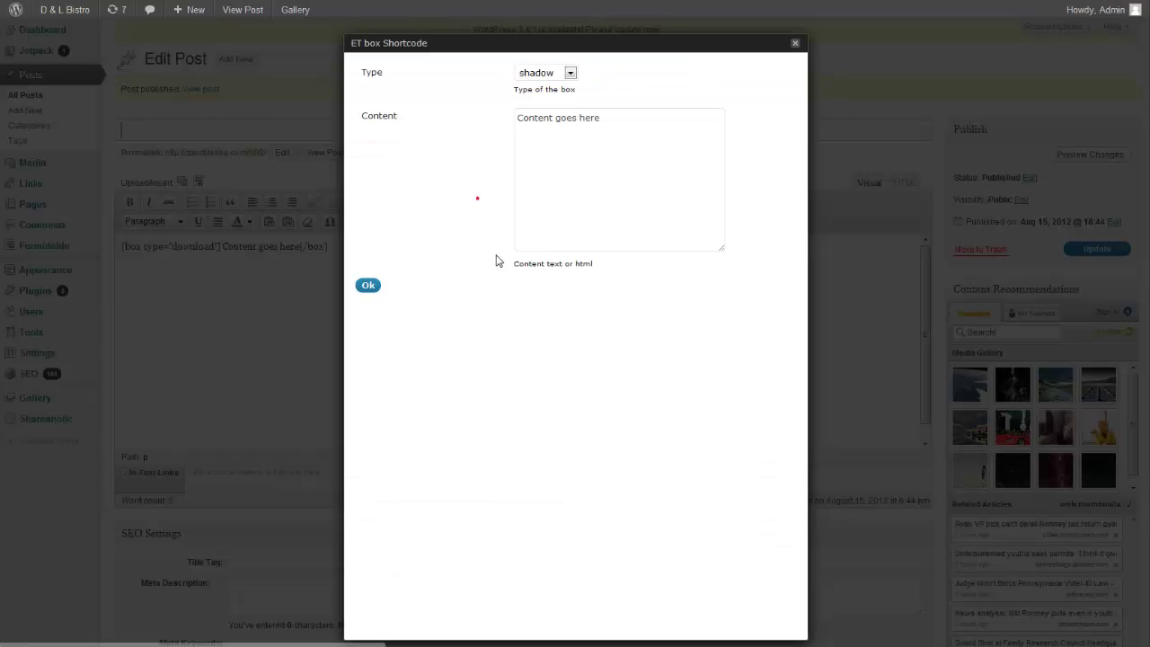
pyautogui.click(569, 72)
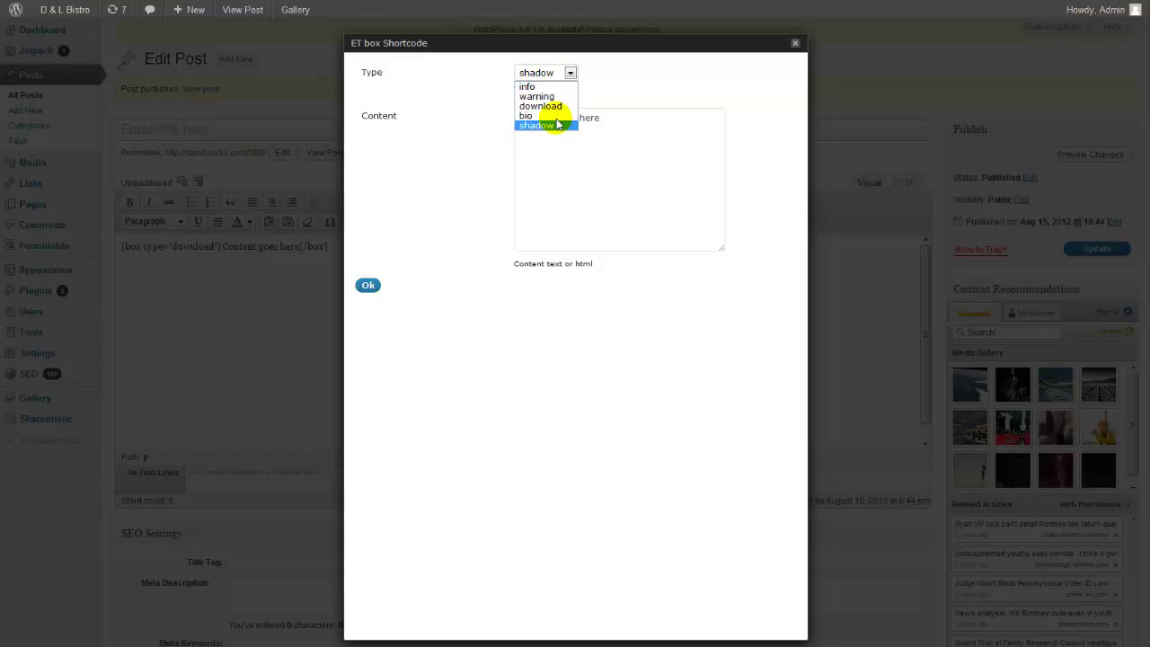
pyautogui.click(742, 33)
pyautogui.click(796, 42)
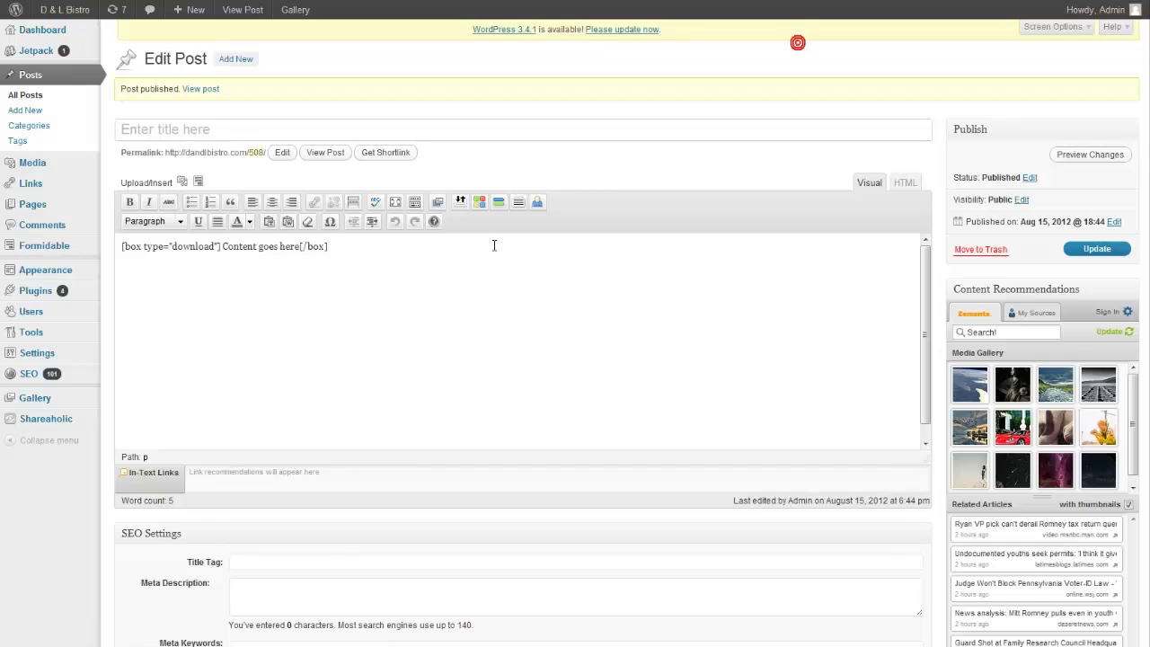
# Insert an ET button shortcode with type icon and the mail icon, reading 'Link text'
pyautogui.click(499, 204)
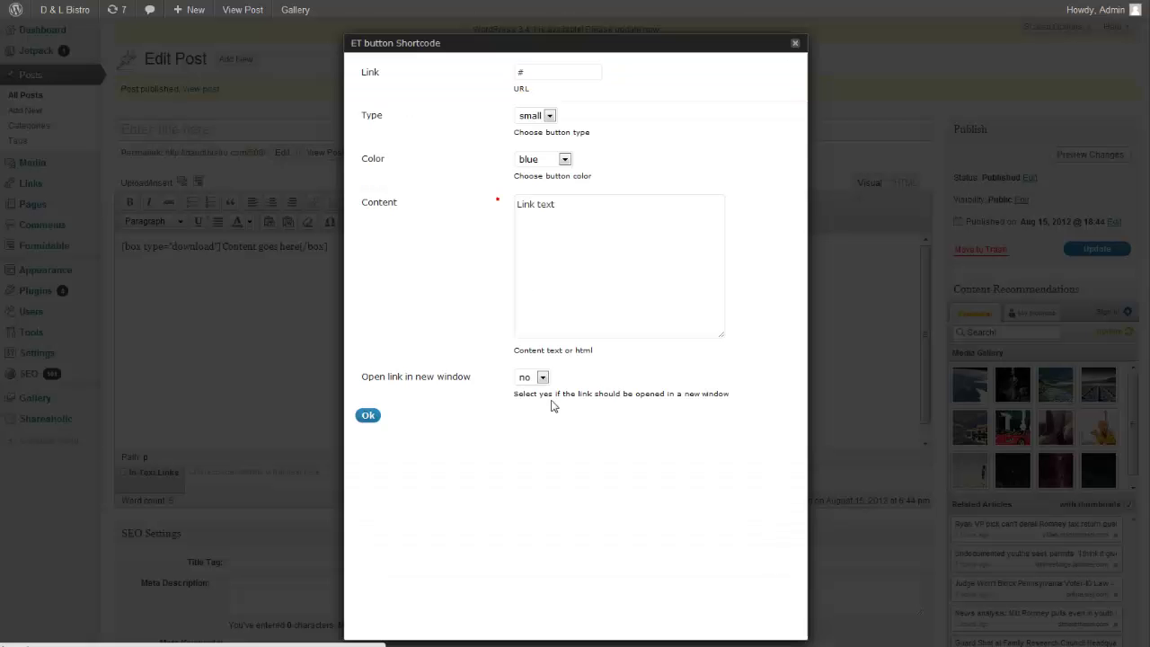
pyautogui.click(527, 72)
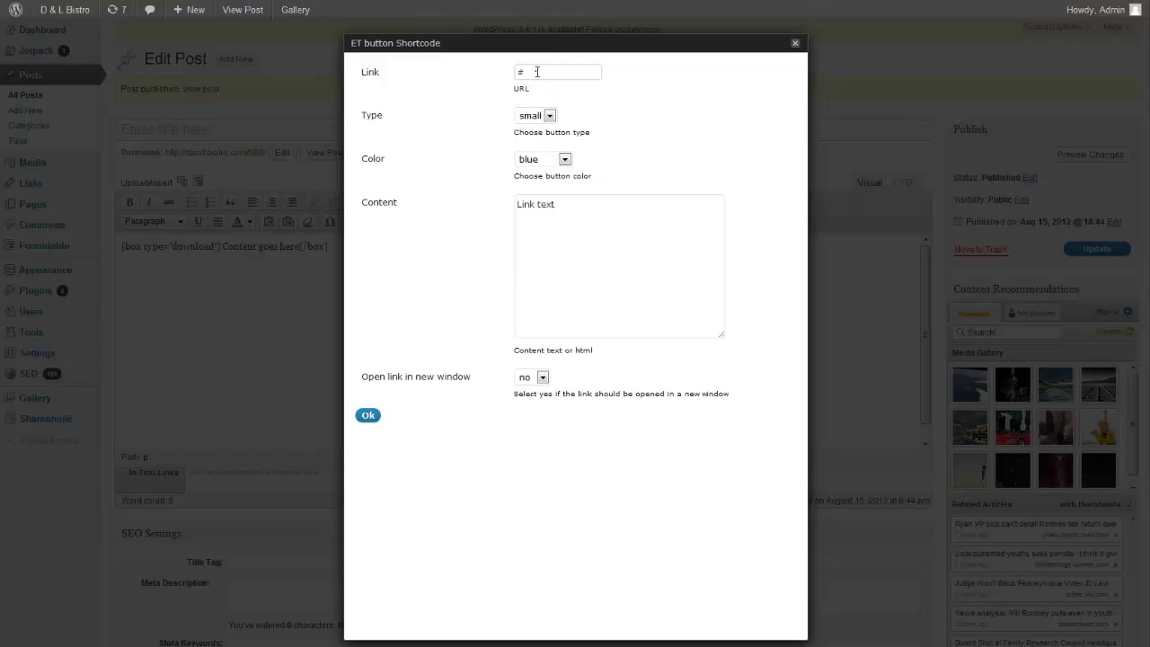
pyautogui.click(545, 123)
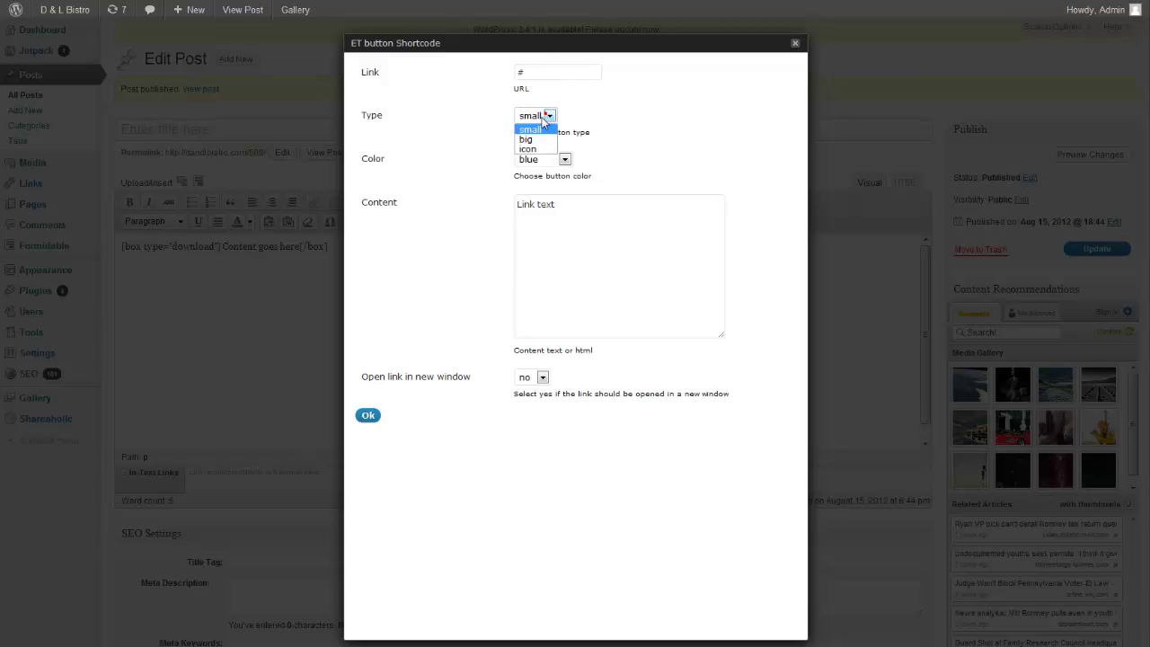
pyautogui.click(535, 139)
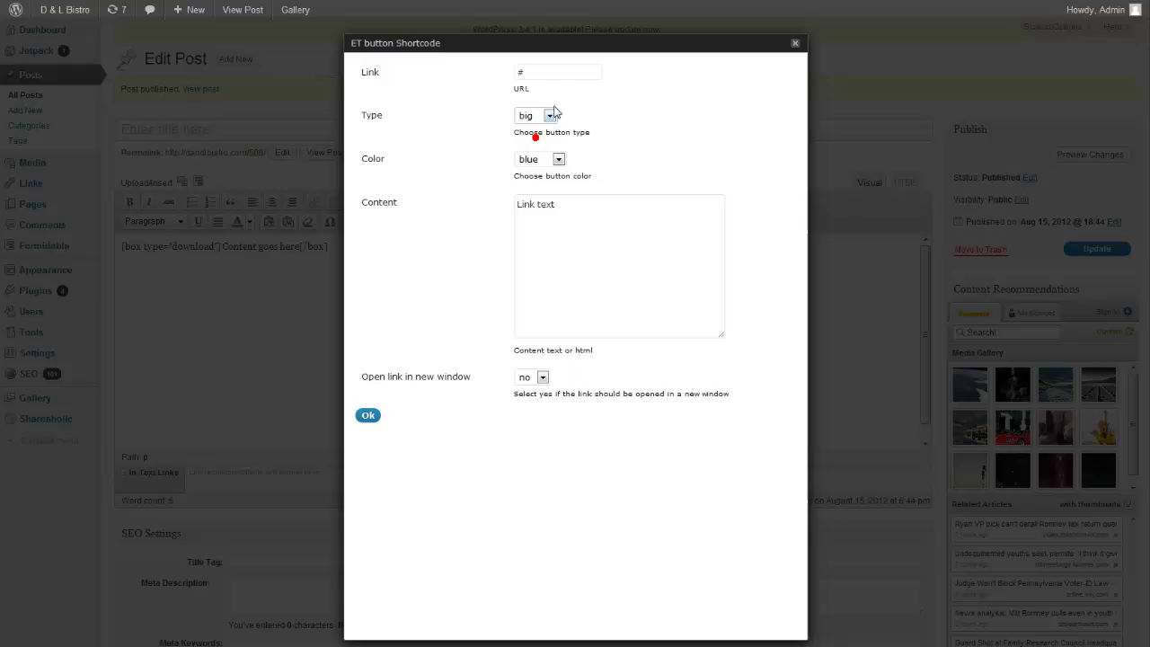
pyautogui.click(548, 116)
pyautogui.click(543, 149)
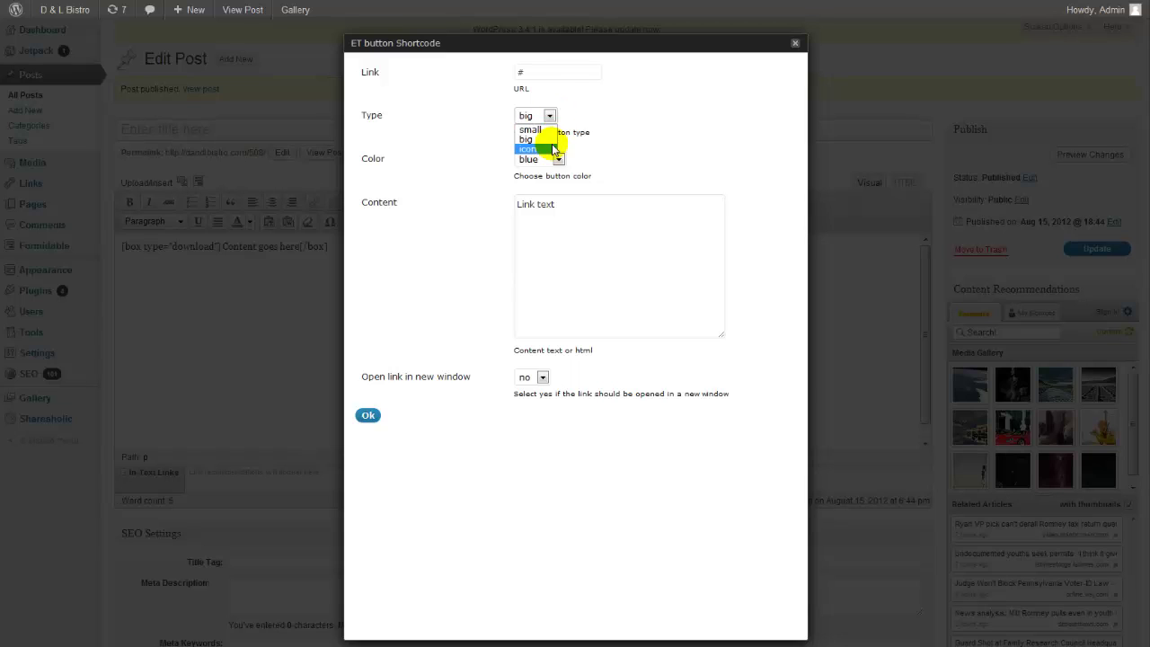
pyautogui.click(558, 269)
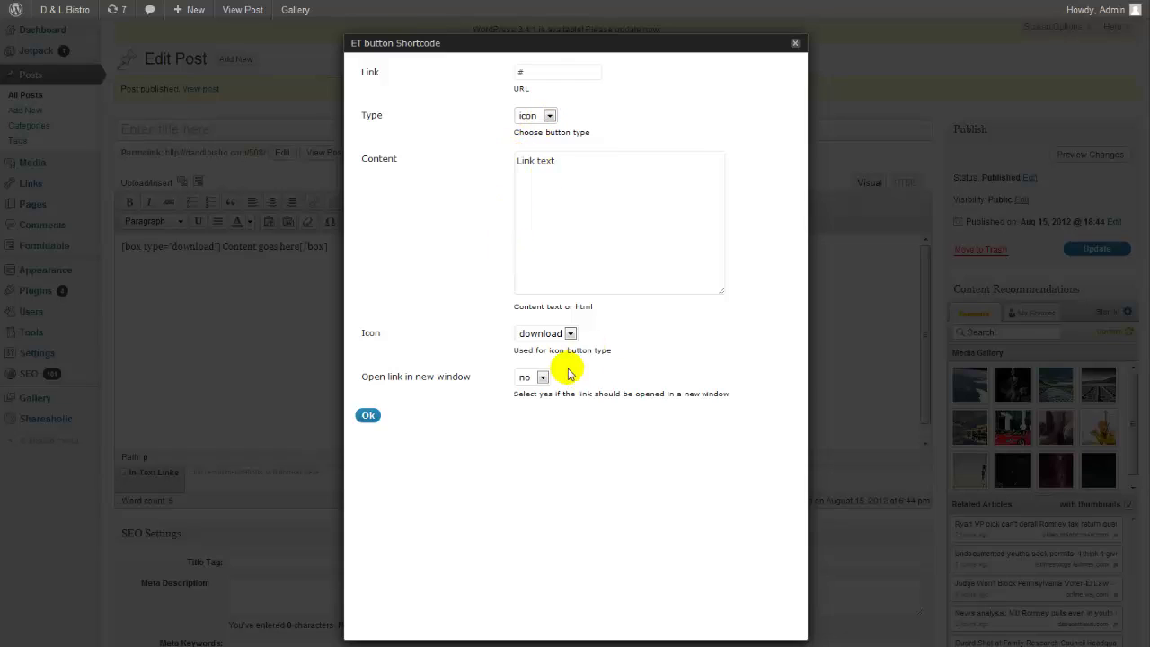
pyautogui.click(570, 334)
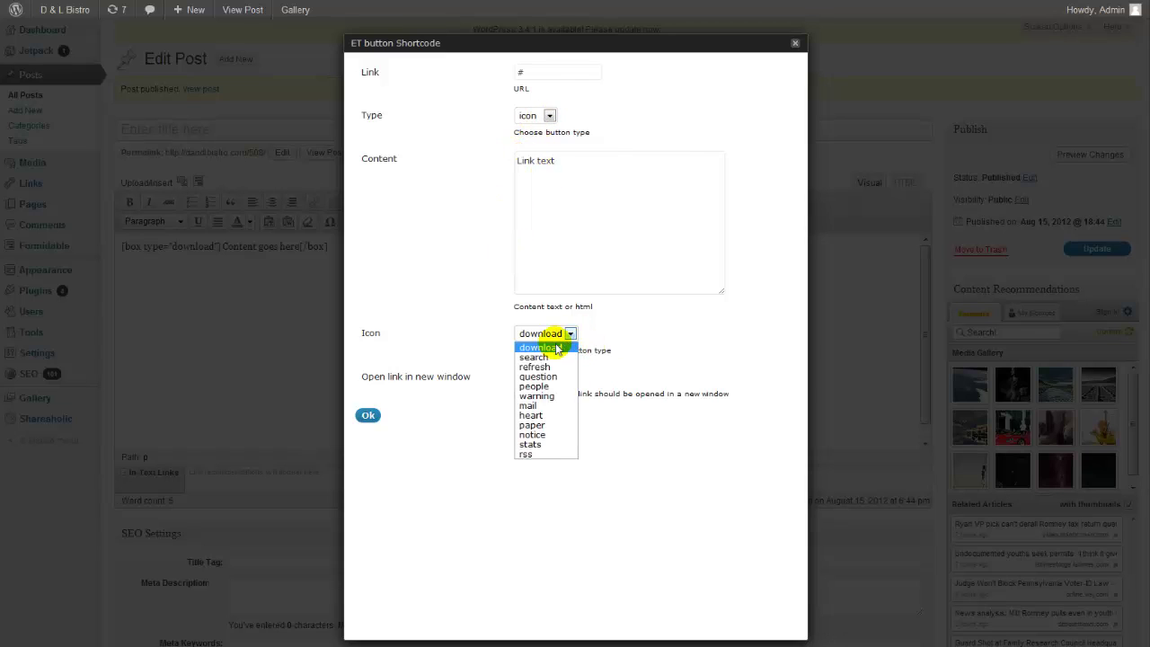
pyautogui.click(540, 408)
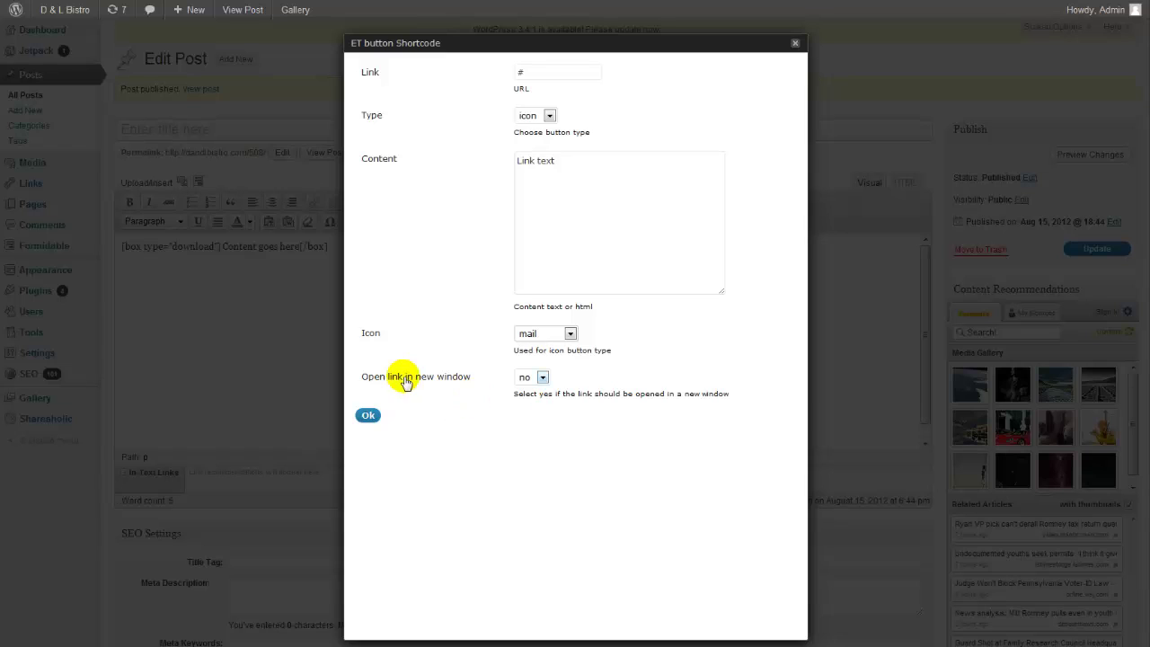
pyautogui.click(370, 415)
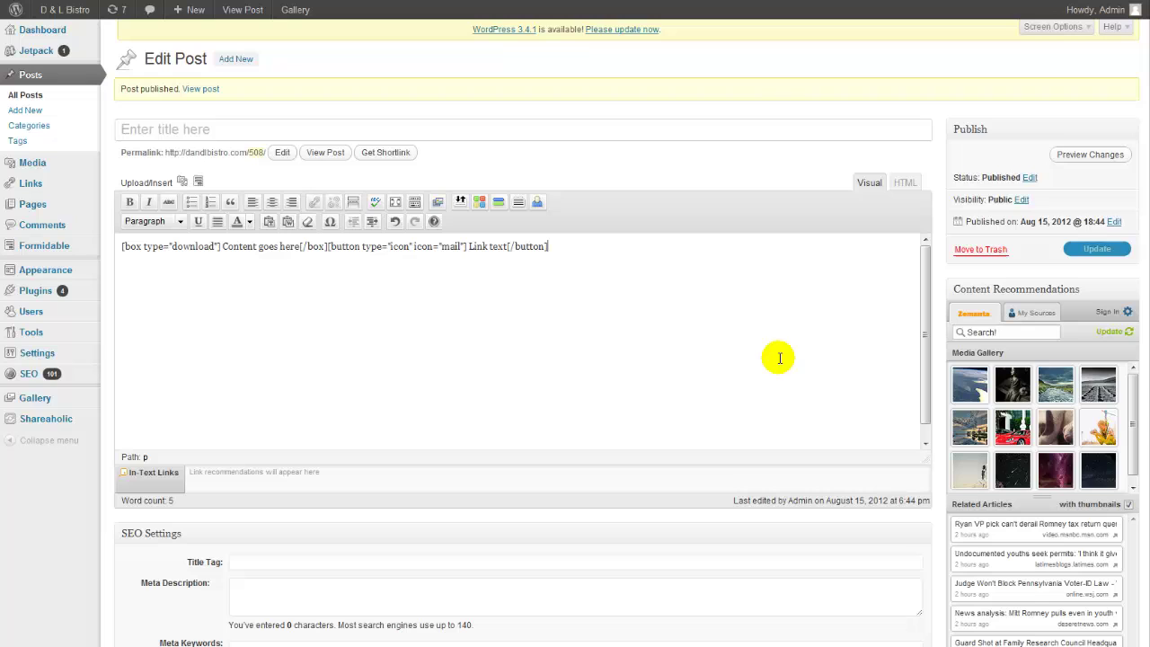
# Update the post and try the mail-icon 'Link text' button on the live page
pyautogui.click(1103, 248)
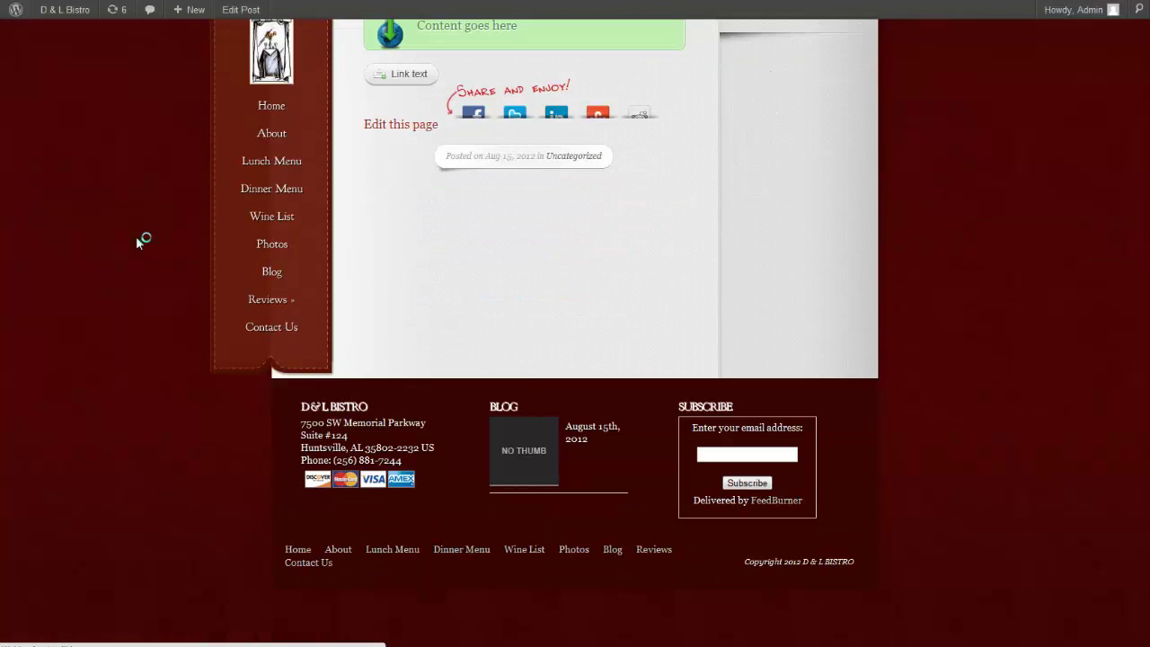
pyautogui.click(402, 77)
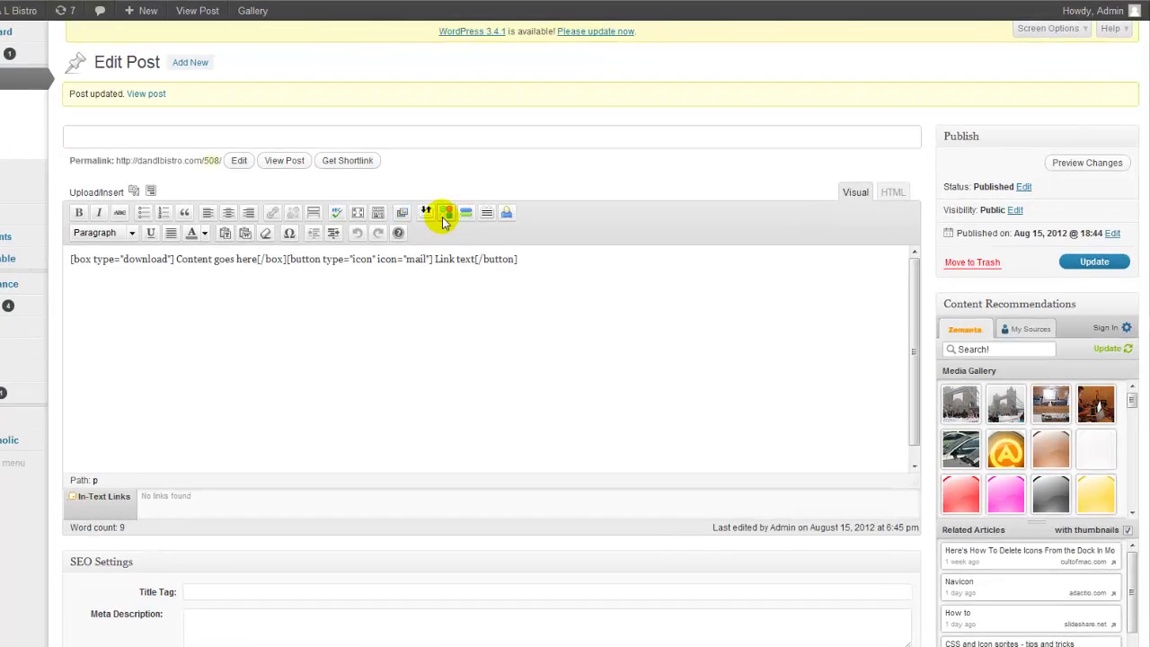
# Start a tabs/slider shortcode and set its slider type to images
pyautogui.click(446, 214)
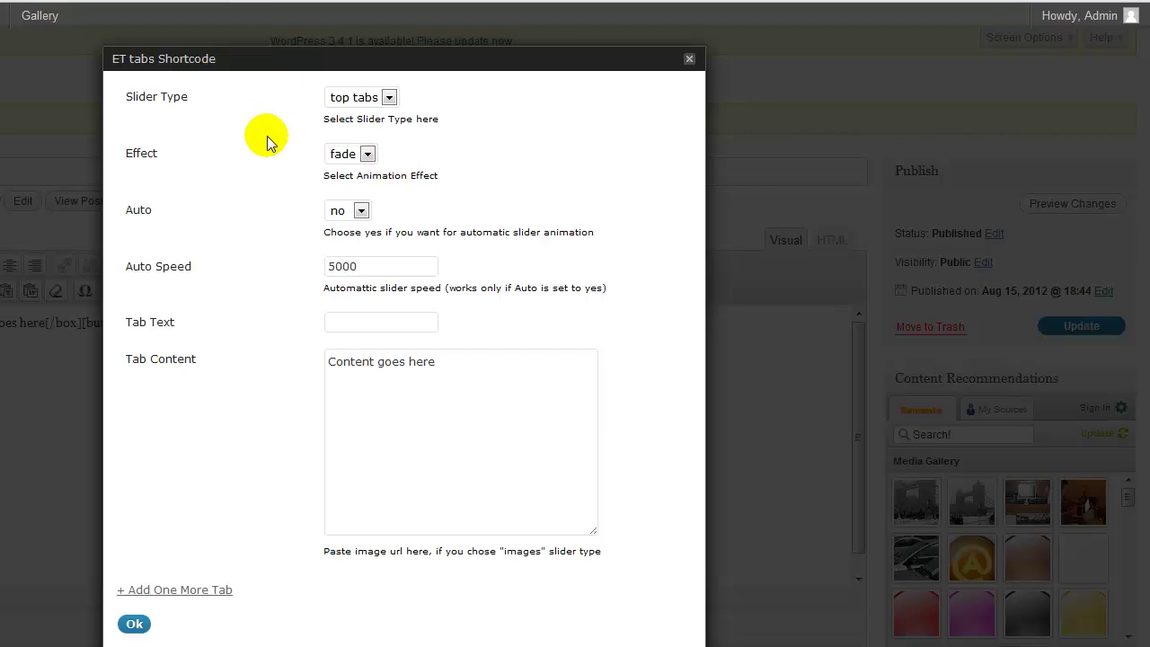
pyautogui.click(373, 100)
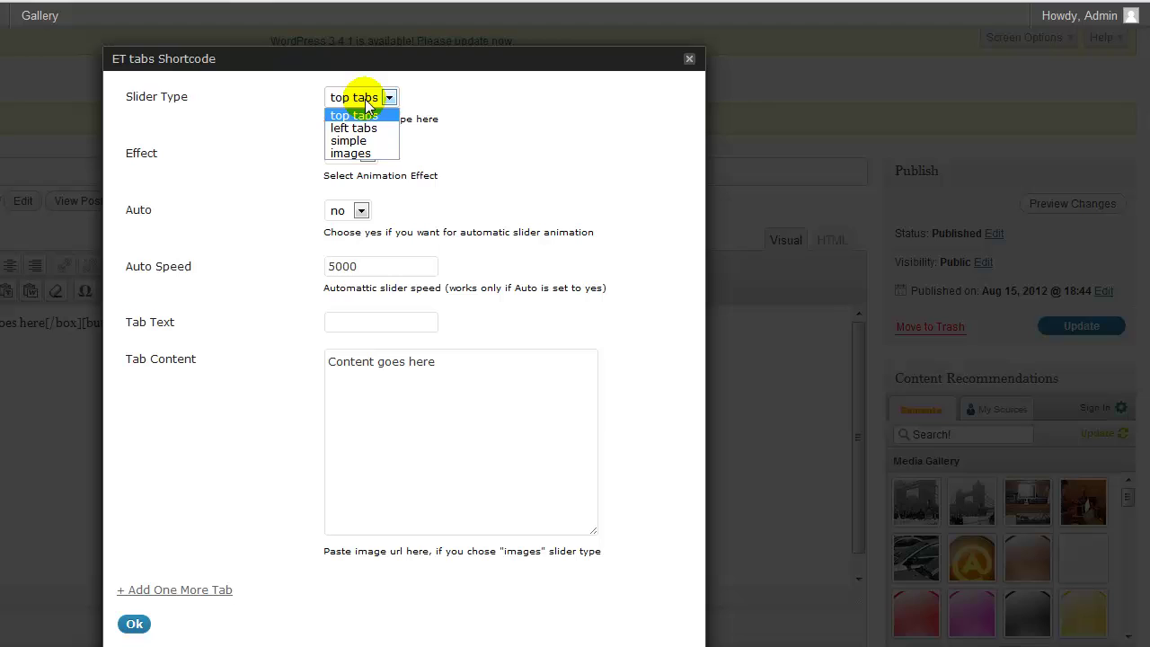
pyautogui.click(348, 154)
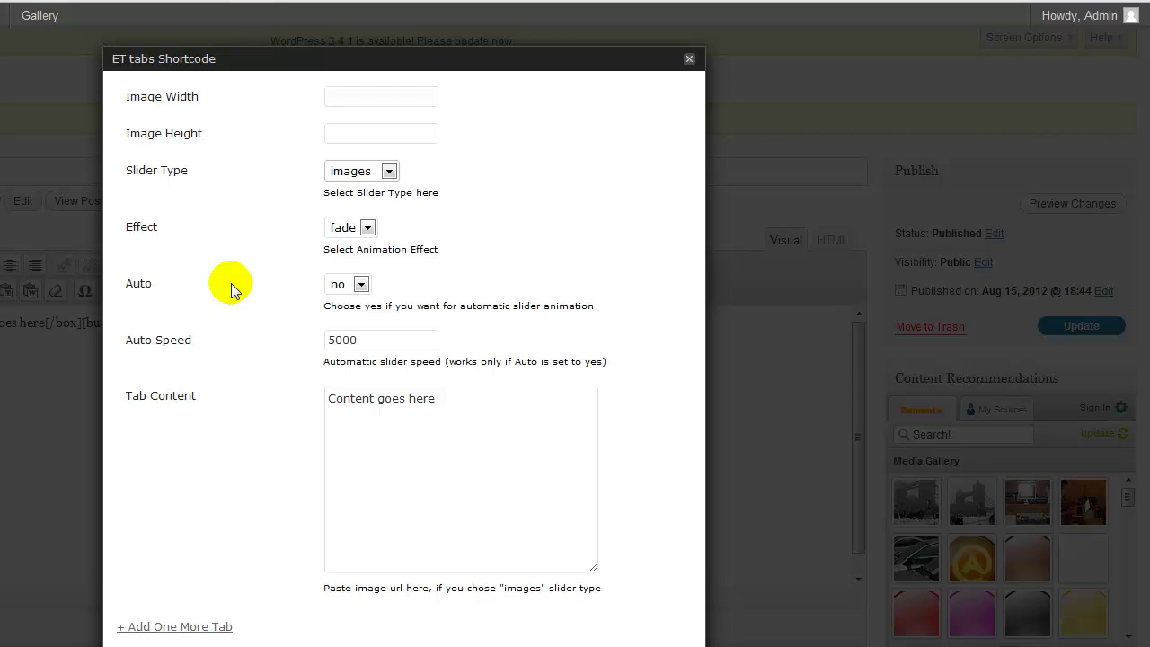
pyautogui.click(333, 97)
pyautogui.click(339, 136)
pyautogui.click(370, 177)
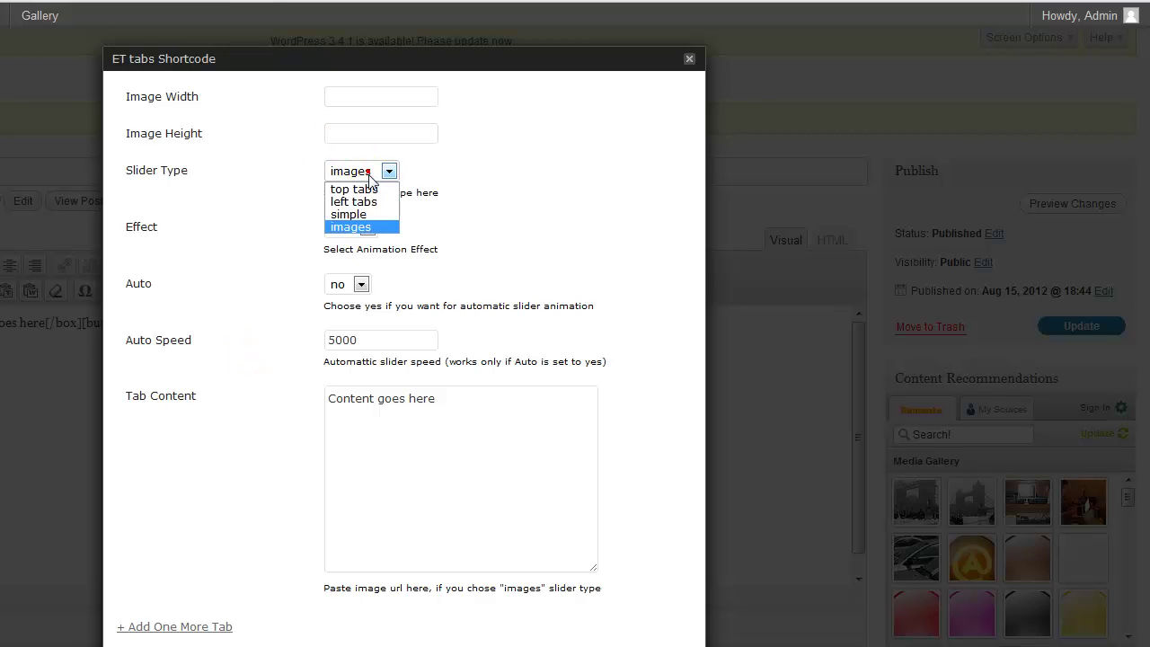
pyautogui.click(360, 227)
# Set the slider's animation effect to slide and Auto to yes
pyautogui.click(360, 228)
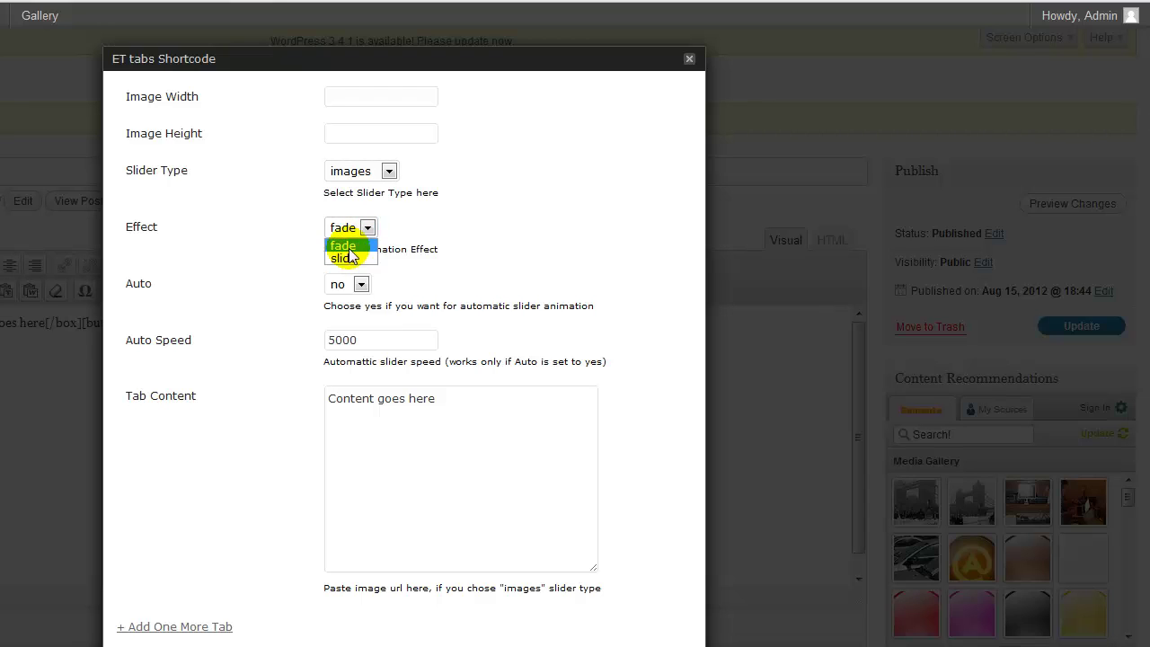
pyautogui.click(347, 247)
pyautogui.click(359, 230)
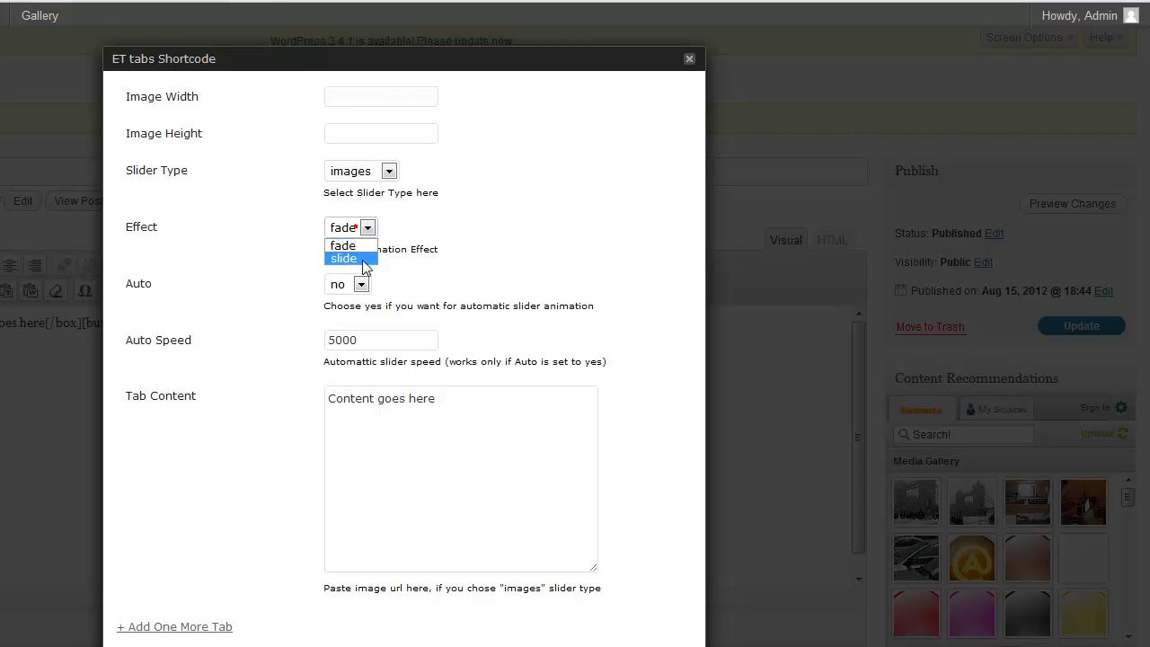
pyautogui.click(360, 256)
pyautogui.click(338, 284)
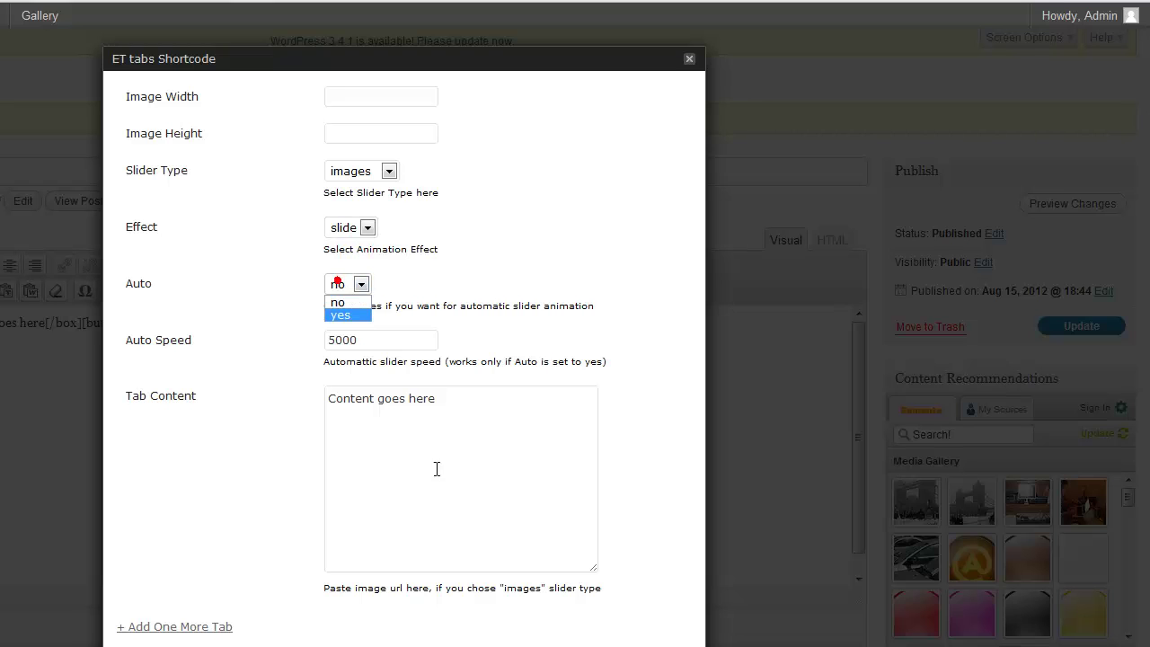
pyautogui.click(345, 312)
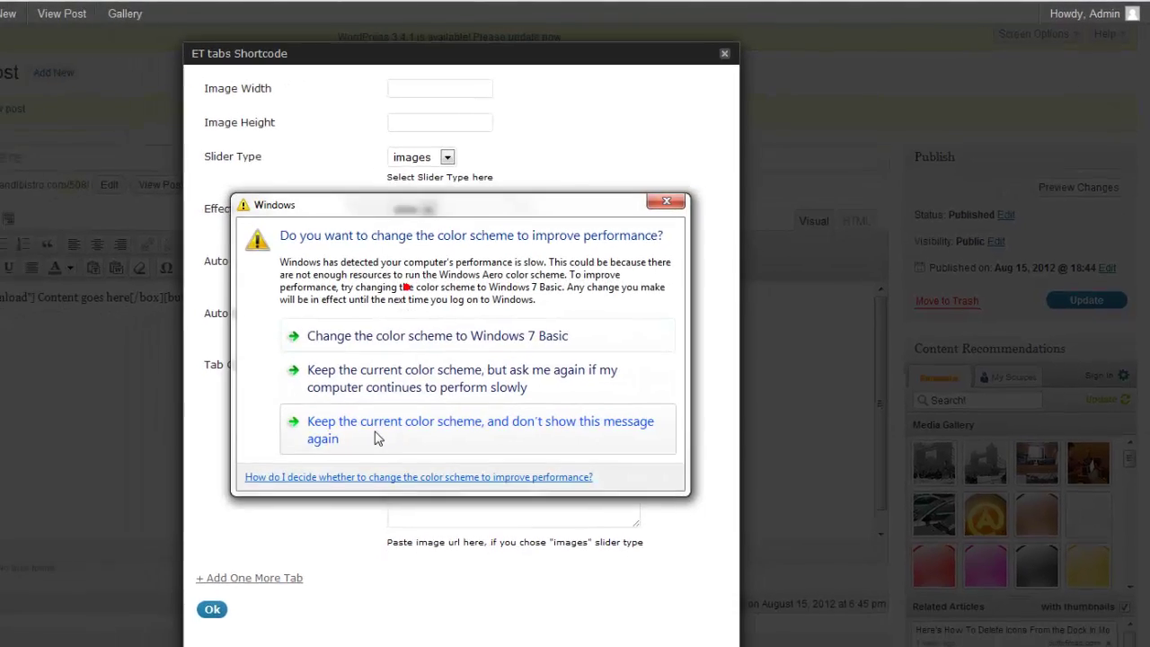
# Dismiss the Windows colour-scheme warning and close the slider form without inserting it
pyautogui.click(732, 177)
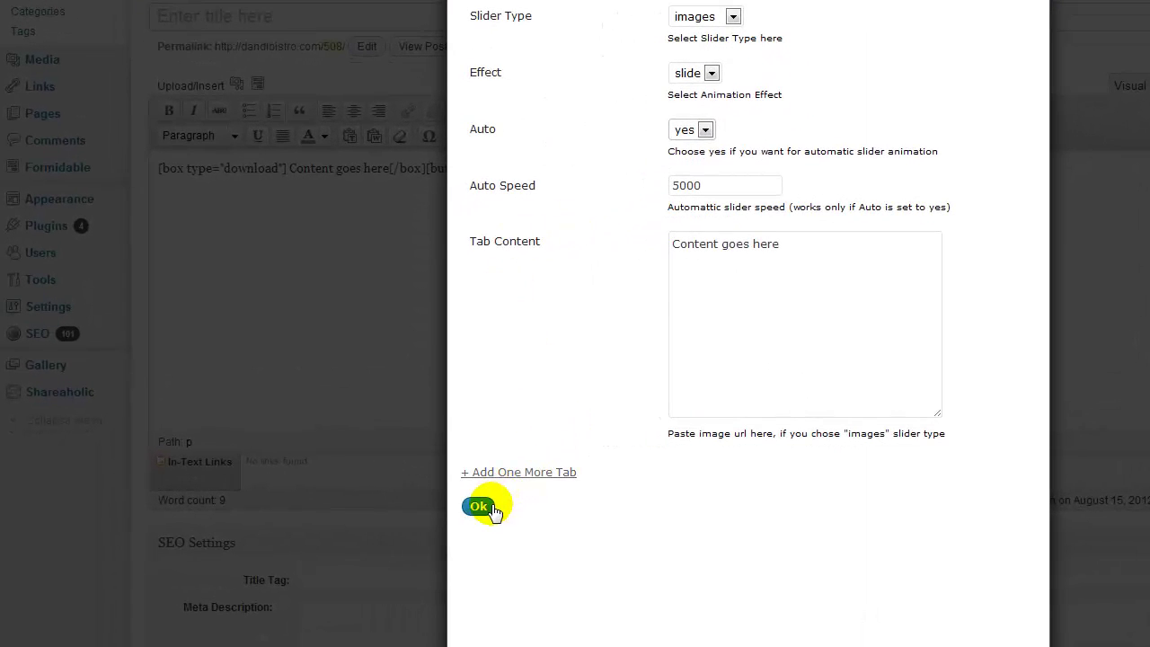
pyautogui.click(729, 261)
pyautogui.moveTo(819, 265); pyautogui.dragTo(657, 246)
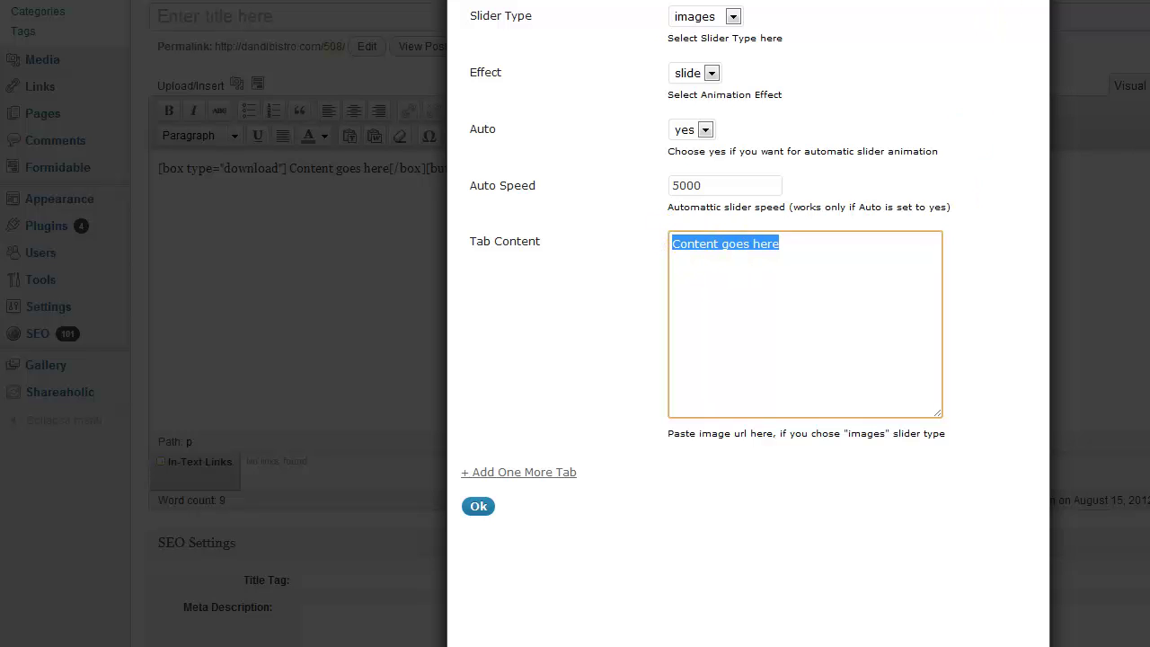
pyautogui.click(475, 326)
# Copy the Seared Redfish image's file URL from the Media Library
pyautogui.press('Escape')
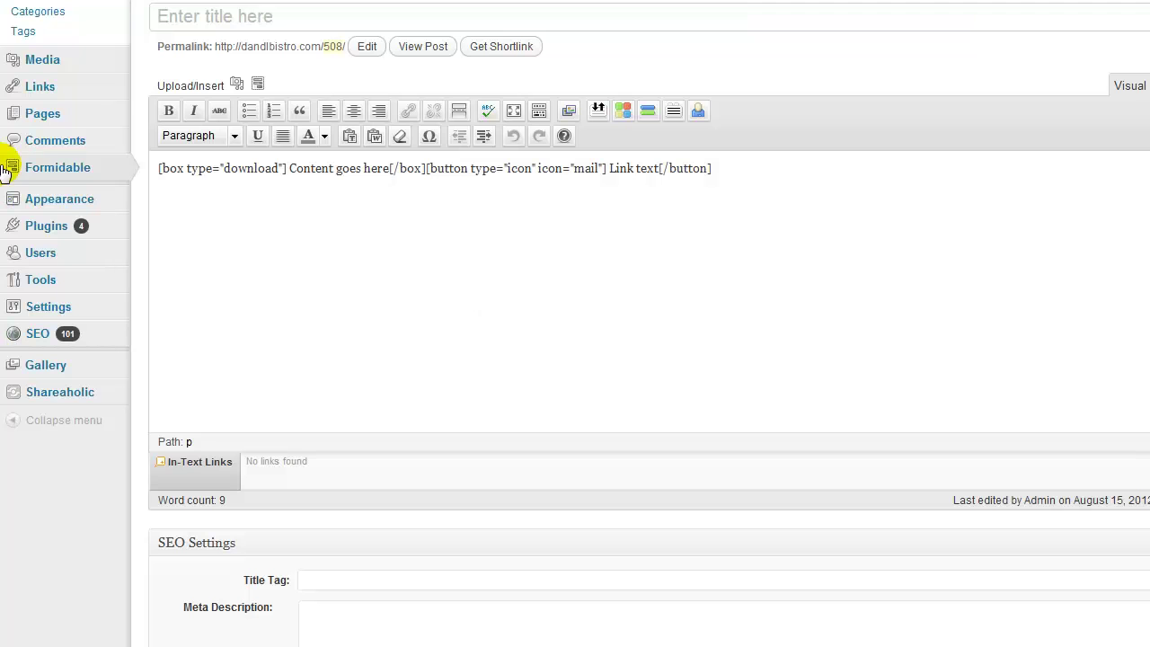
pyautogui.rightClick(28, 67)
pyautogui.press('Escape')
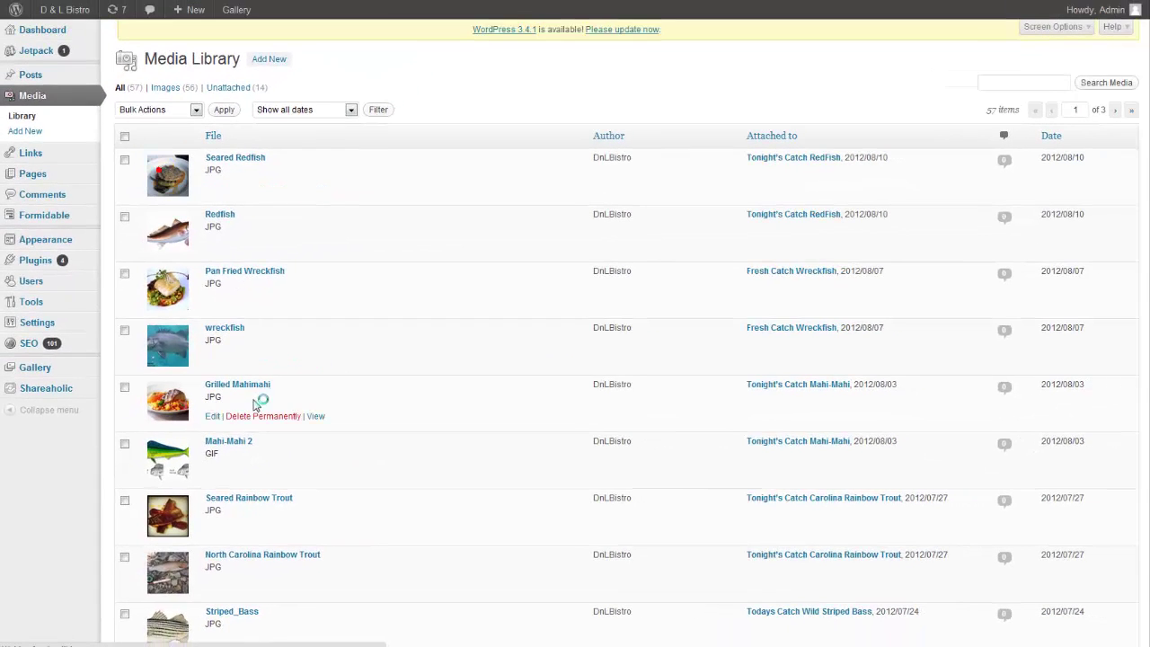
pyautogui.click(251, 398)
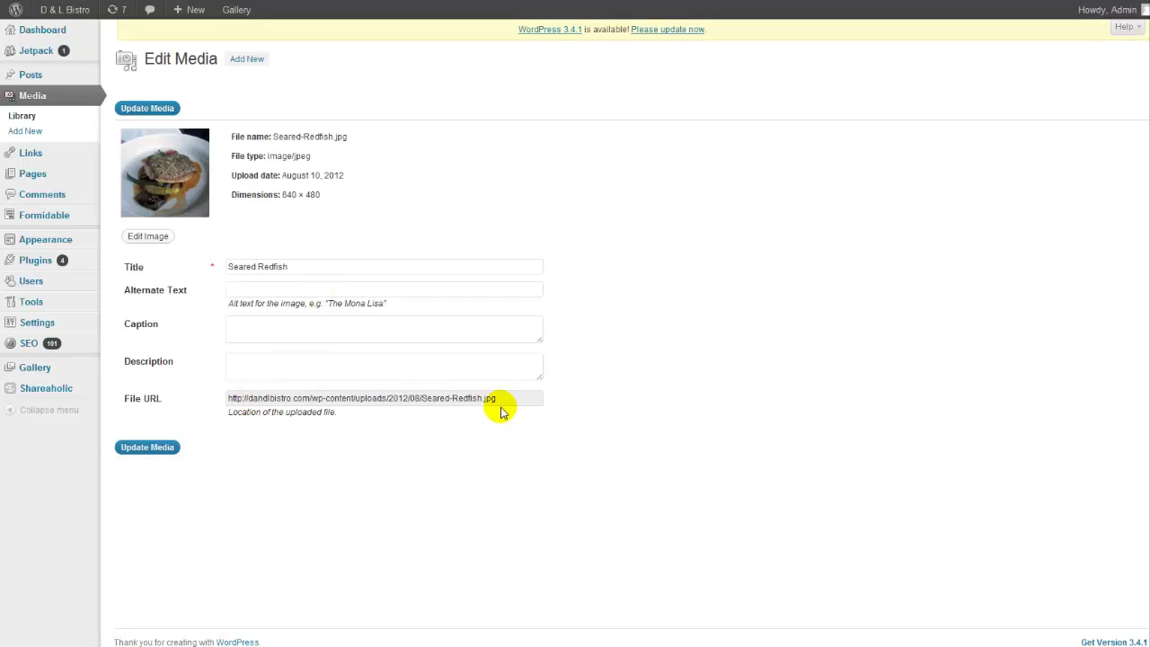
pyautogui.moveTo(501, 401); pyautogui.dragTo(240, 398)
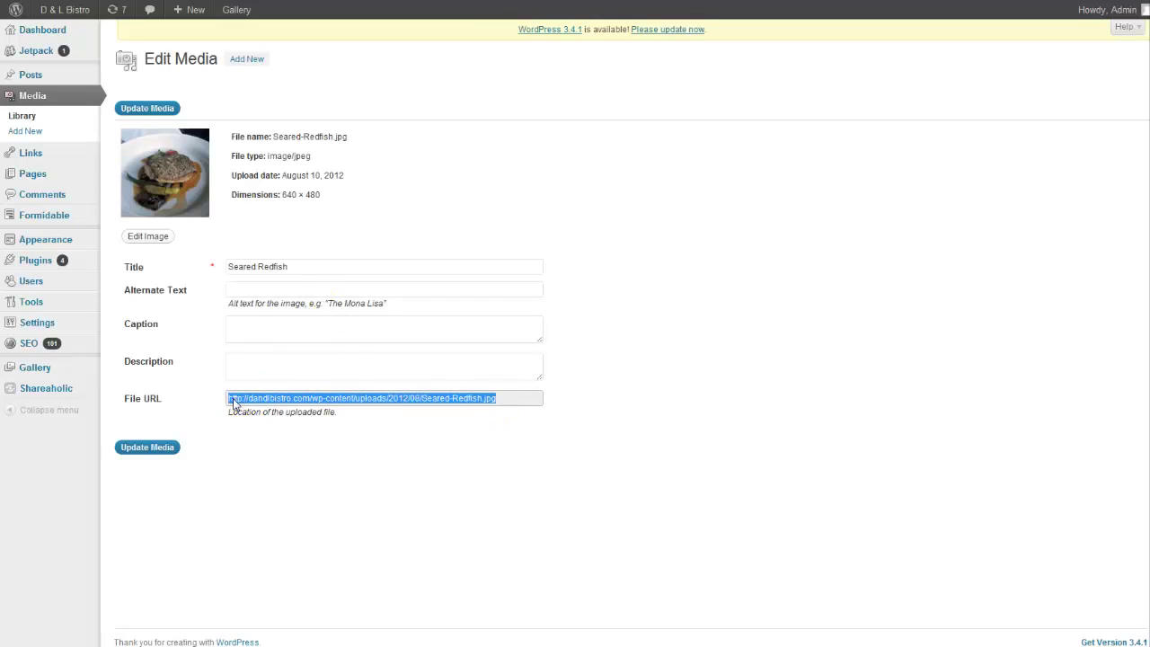
pyautogui.rightClick(231, 401)
pyautogui.click(263, 456)
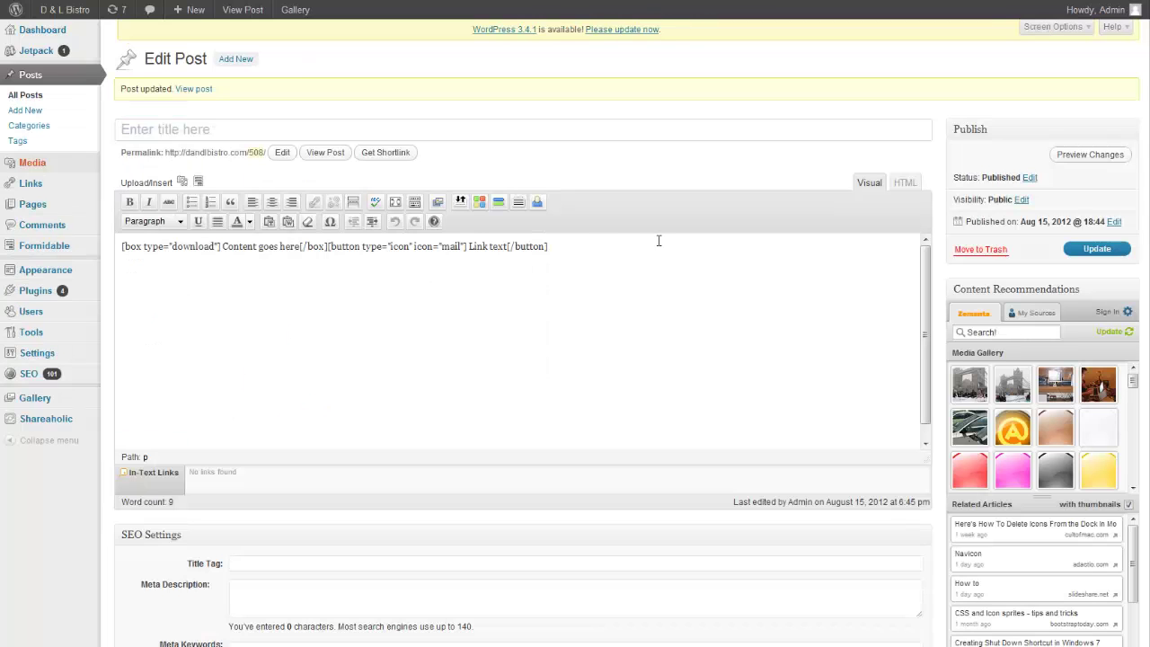
# After the mail button, start a slider shortcode with type images and slide effect
pyautogui.click(591, 249)
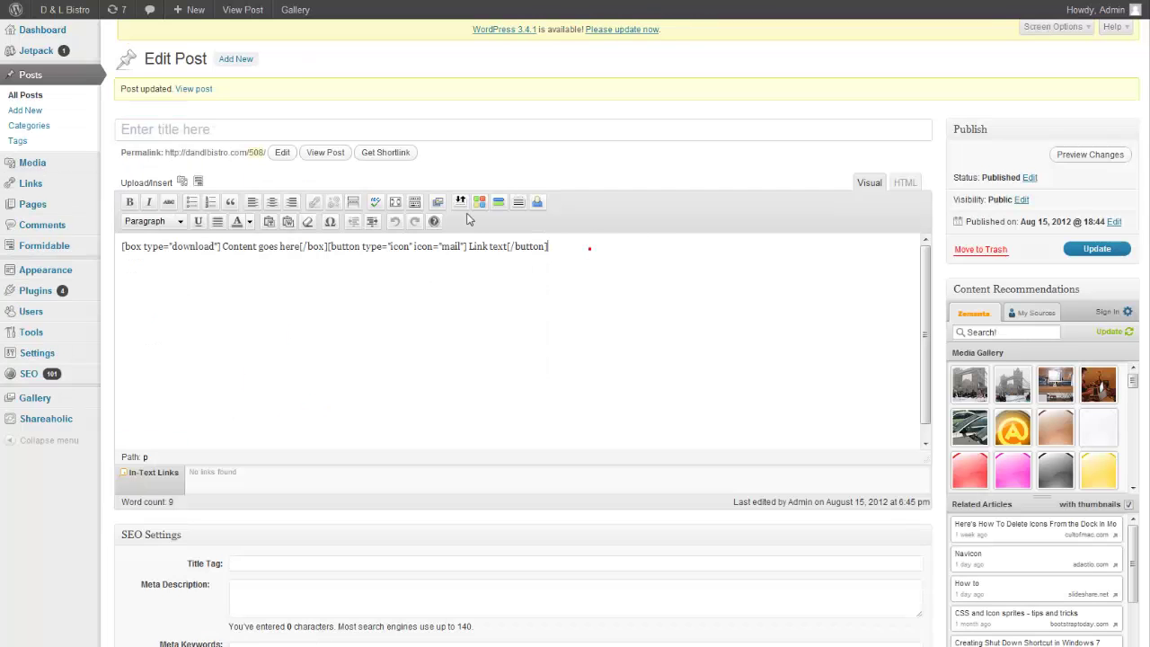
pyautogui.click(518, 202)
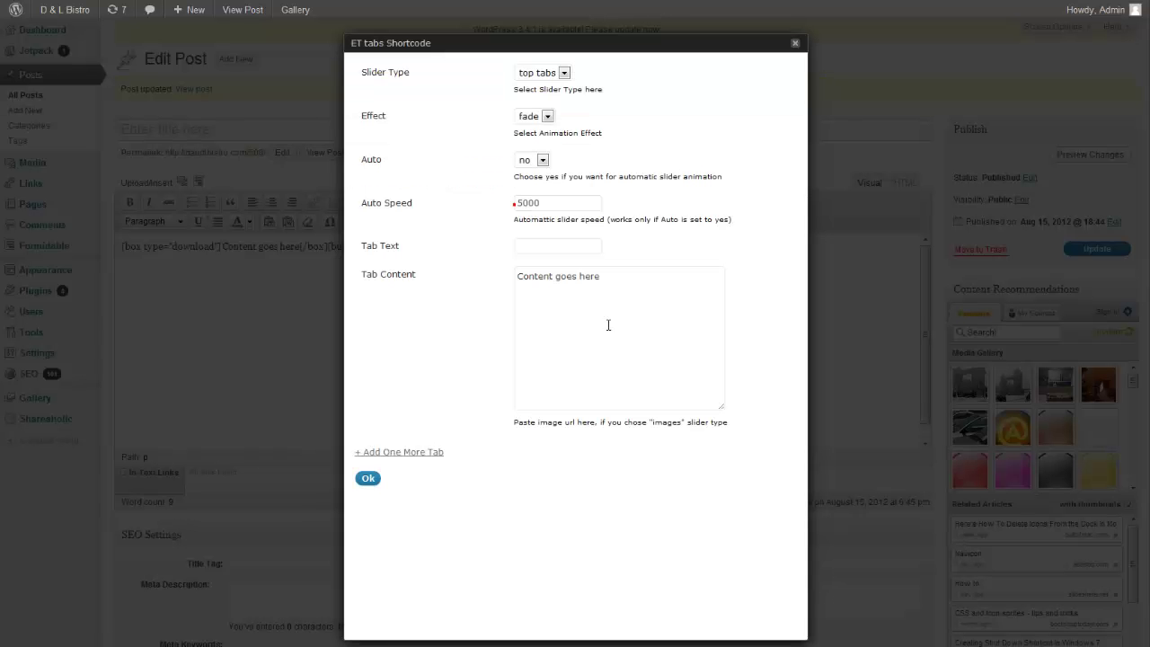
pyautogui.click(547, 72)
pyautogui.click(539, 108)
pyautogui.click(544, 116)
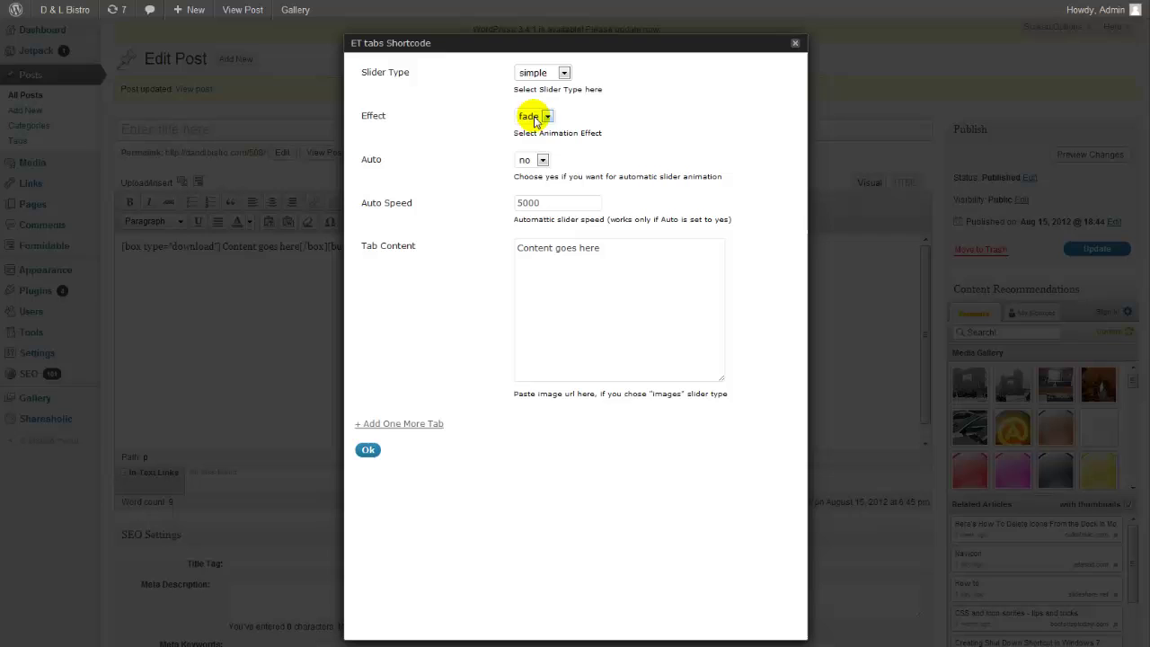
pyautogui.click(530, 141)
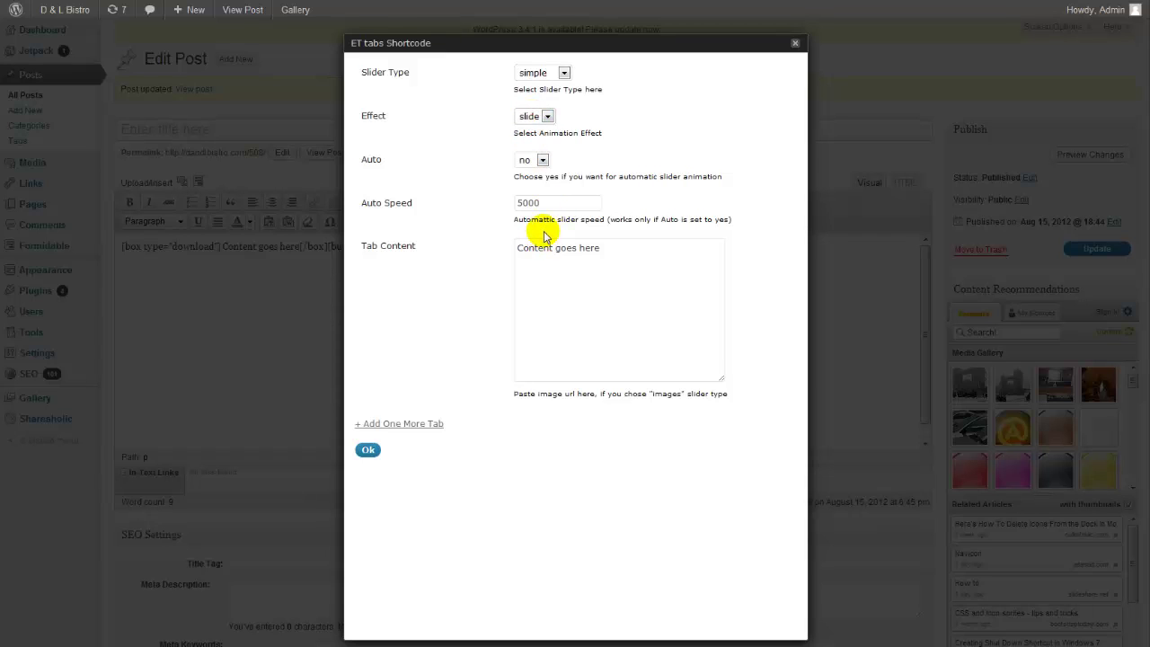
pyautogui.click(548, 73)
pyautogui.click(530, 115)
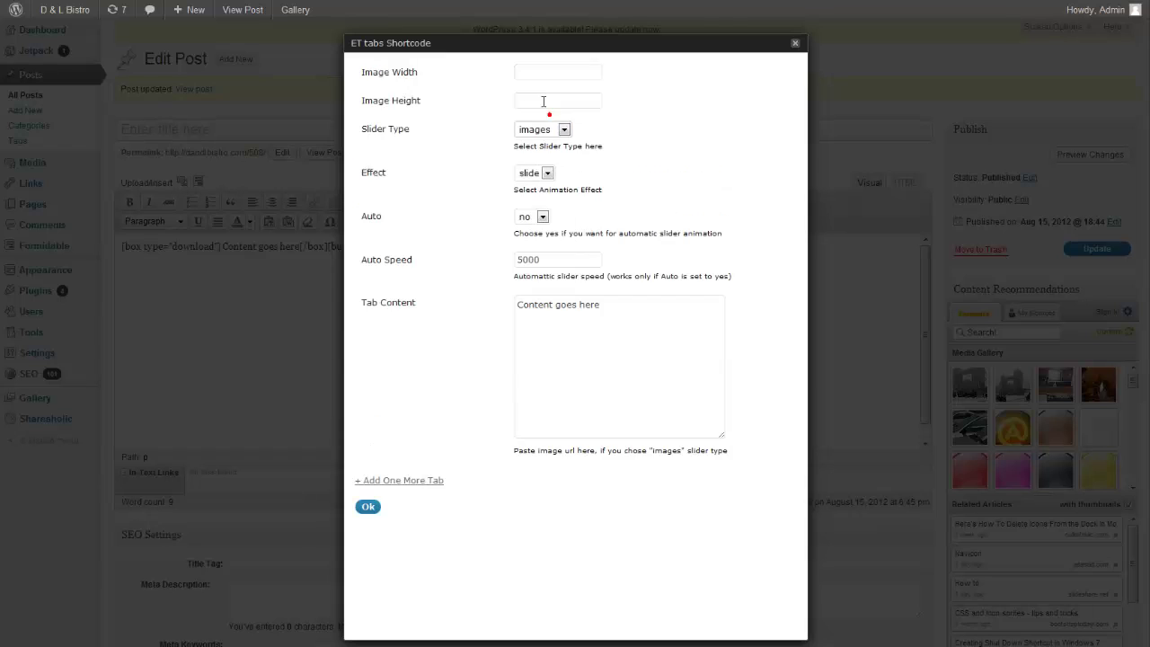
# Set the slider image size to 640 by 480
pyautogui.click(529, 73)
pyautogui.click(550, 77)
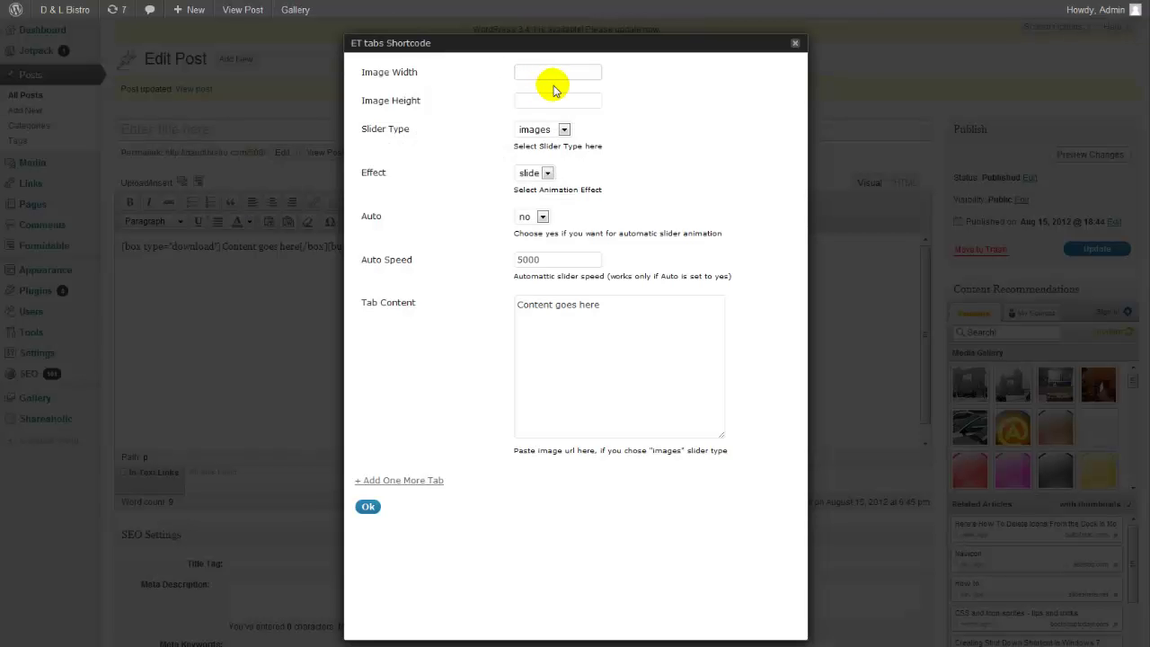
pyautogui.write('640')
pyautogui.click(550, 99)
pyautogui.write('480')
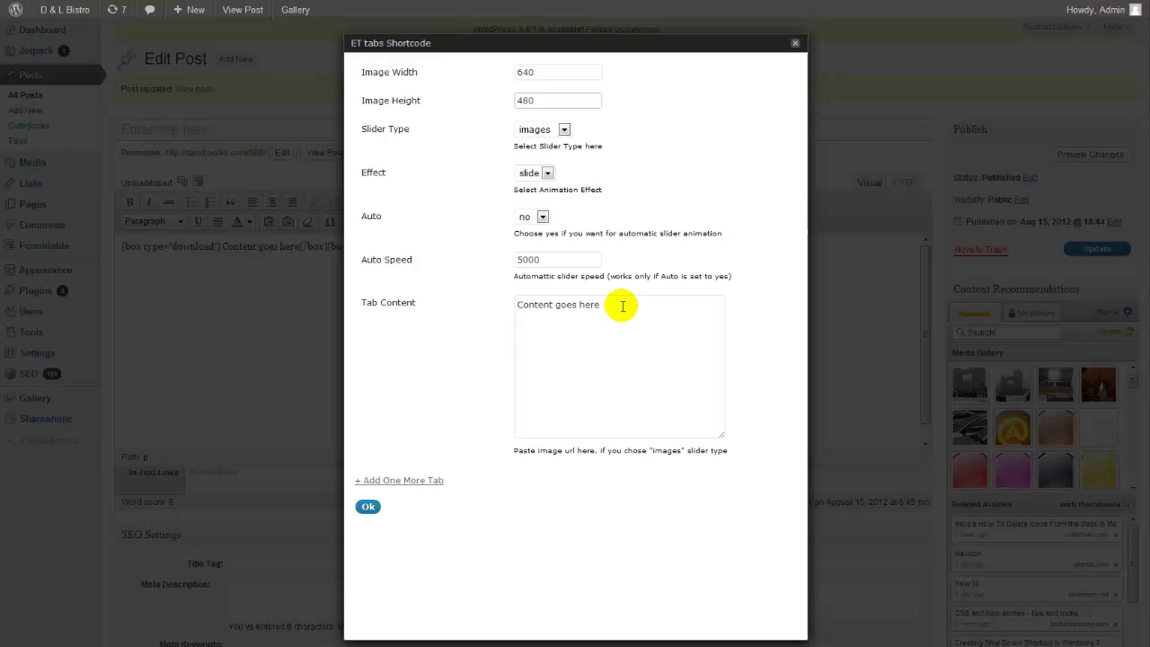
# Paste the Seared Redfish image URL as the tab content and insert the shortcode
pyautogui.moveTo(621, 304); pyautogui.dragTo(532, 294)
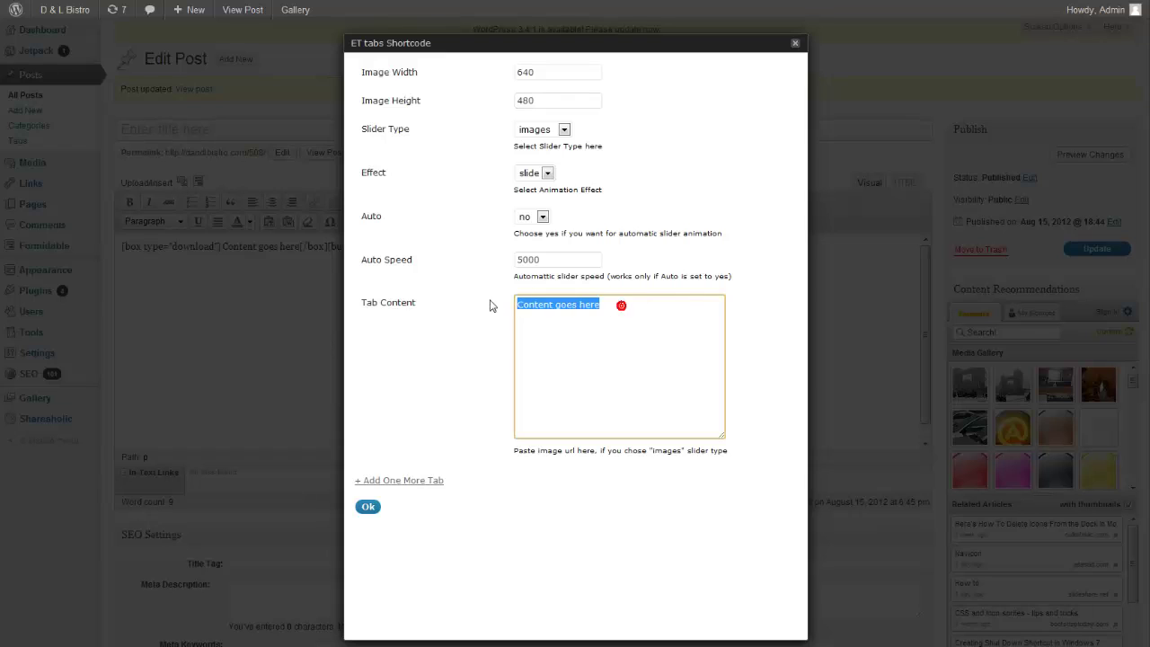
pyautogui.rightClick(548, 308)
pyautogui.click(583, 384)
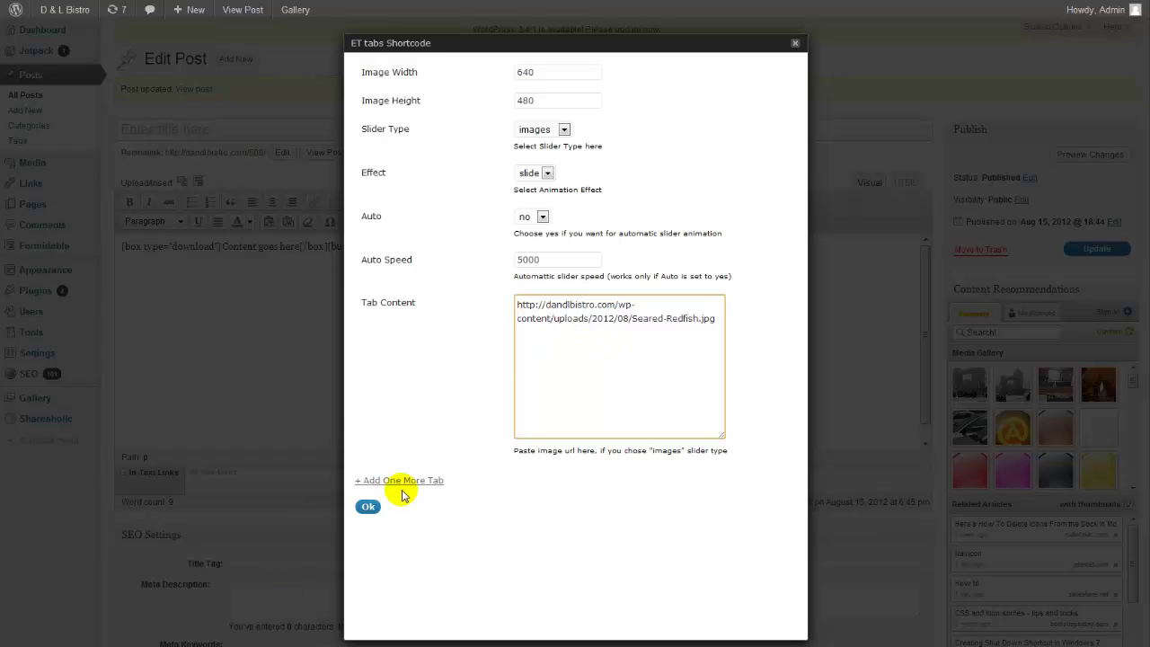
pyautogui.click(366, 510)
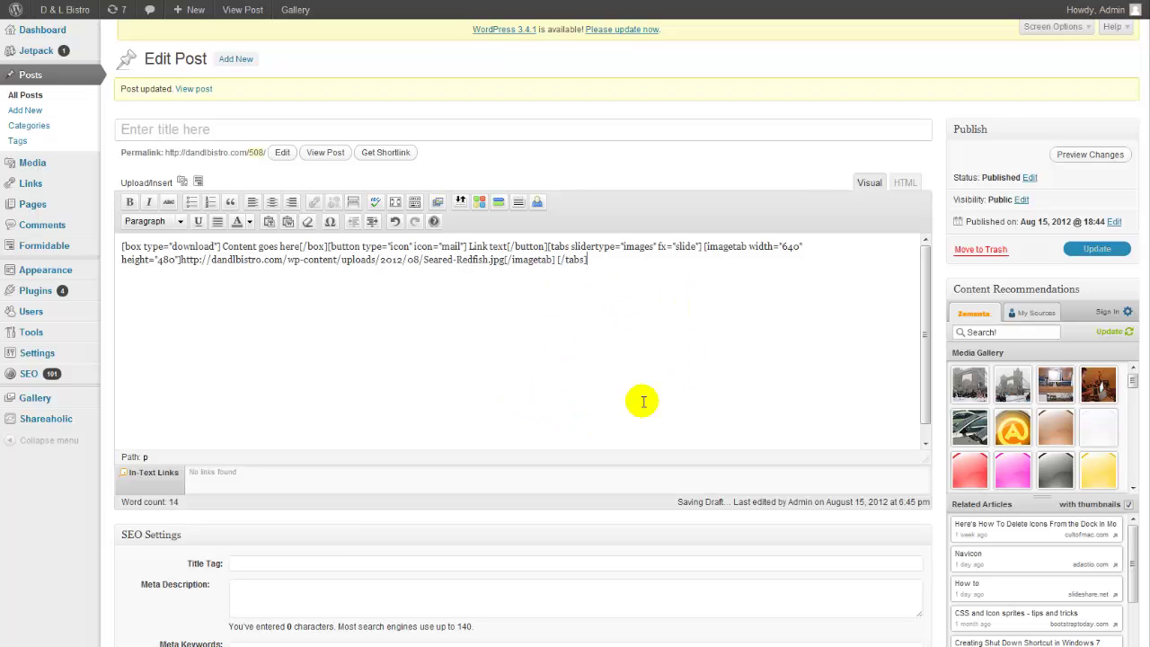
pyautogui.click(1090, 155)
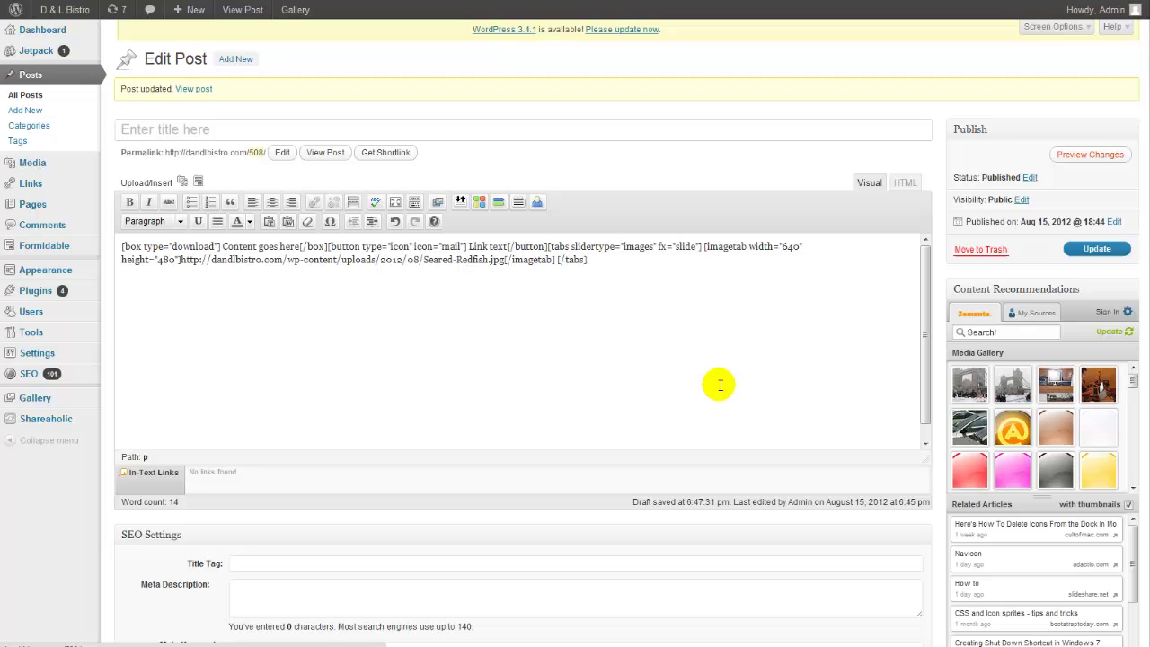
pyautogui.click(1100, 160)
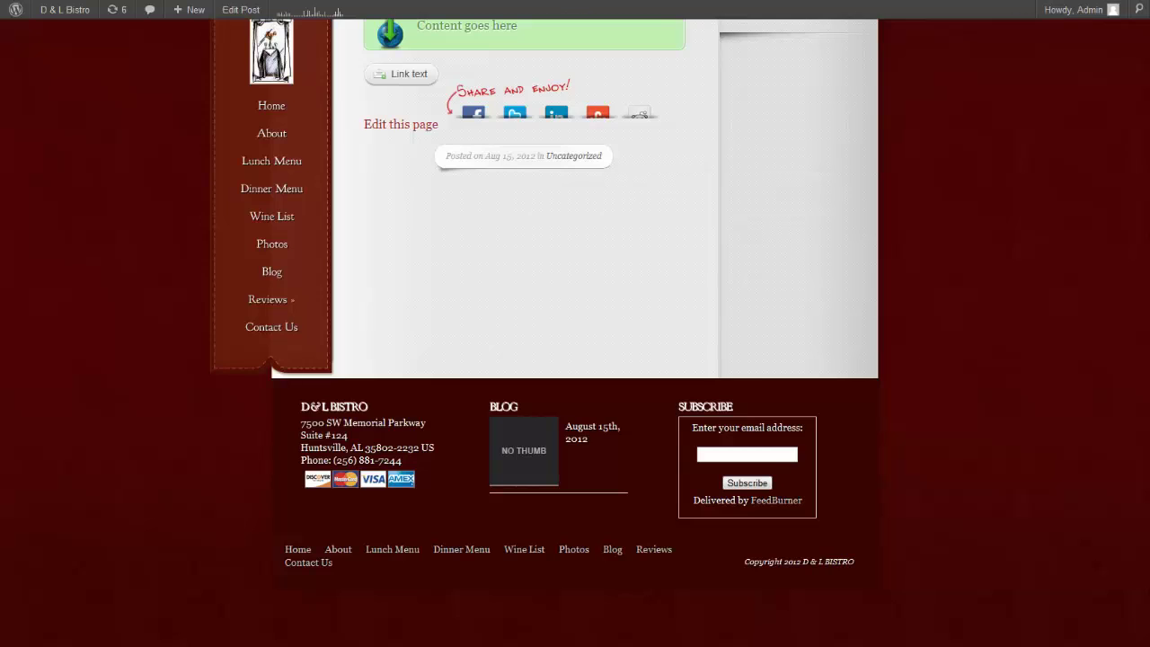
pyautogui.scroll(-1, 477, 205)
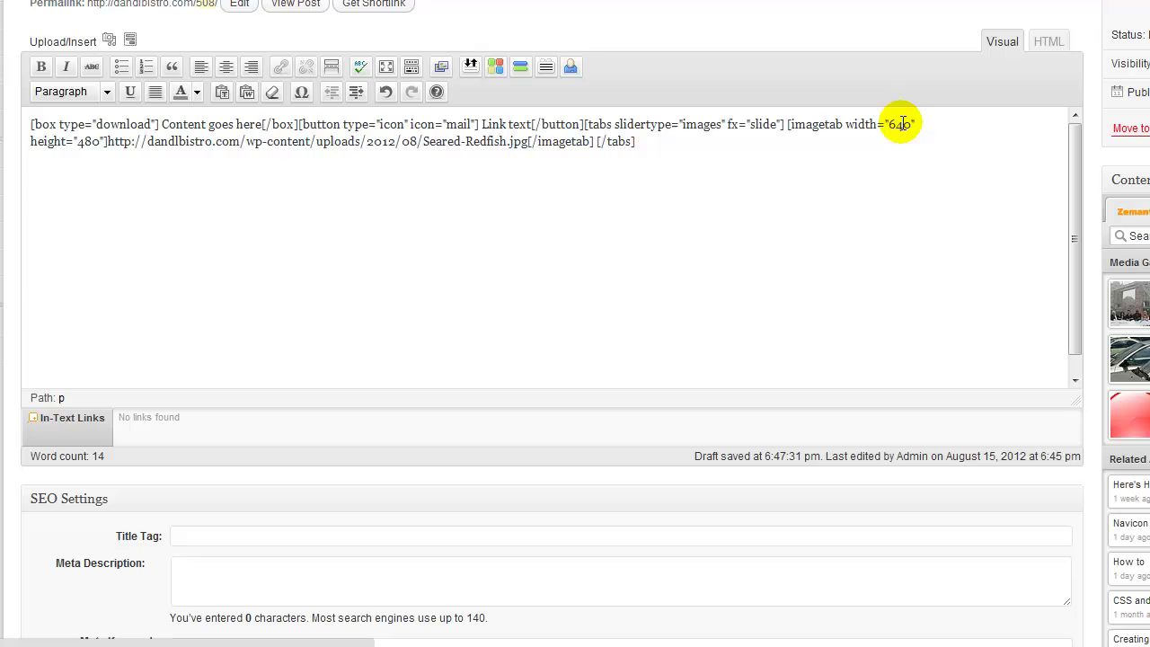
# Change the imagetab's width and height from 640×480 to 400×400
pyautogui.press('BackSpace')
pyautogui.press('BackSpace')
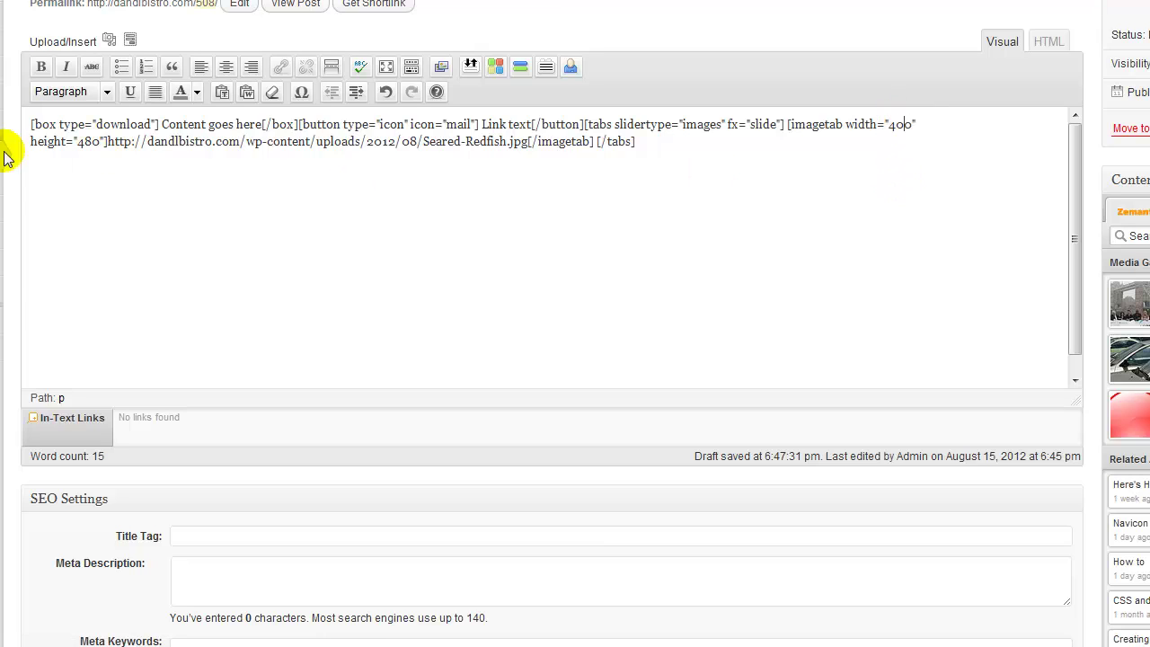
pyautogui.click(91, 144)
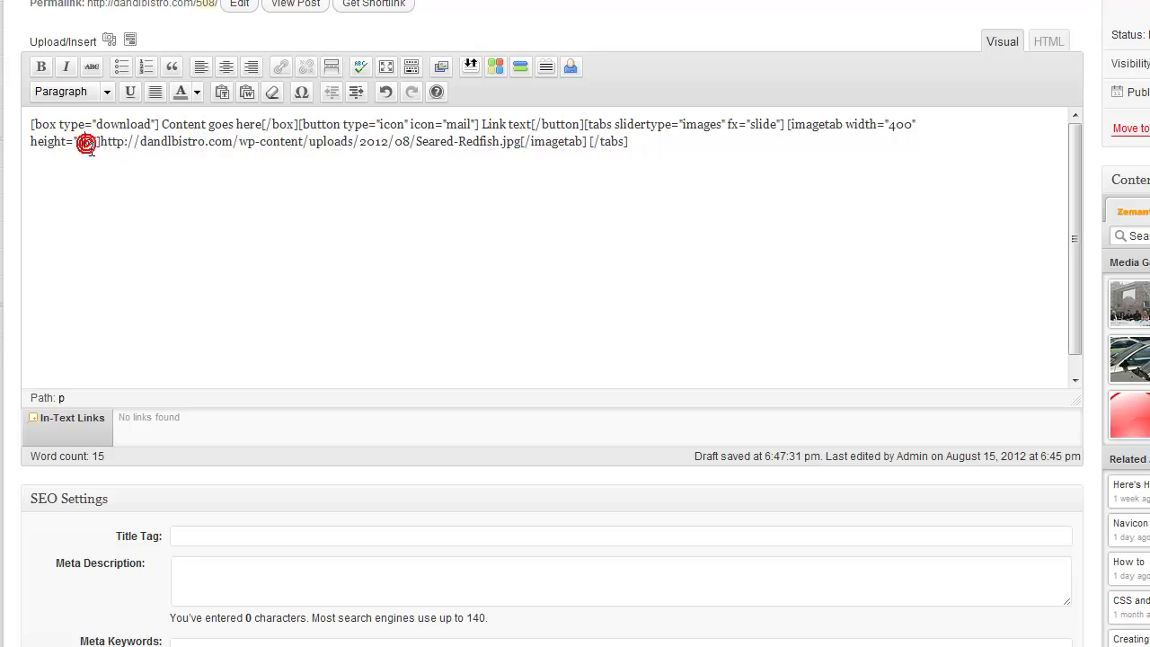
pyautogui.press('BackSpace')
pyautogui.write('0')
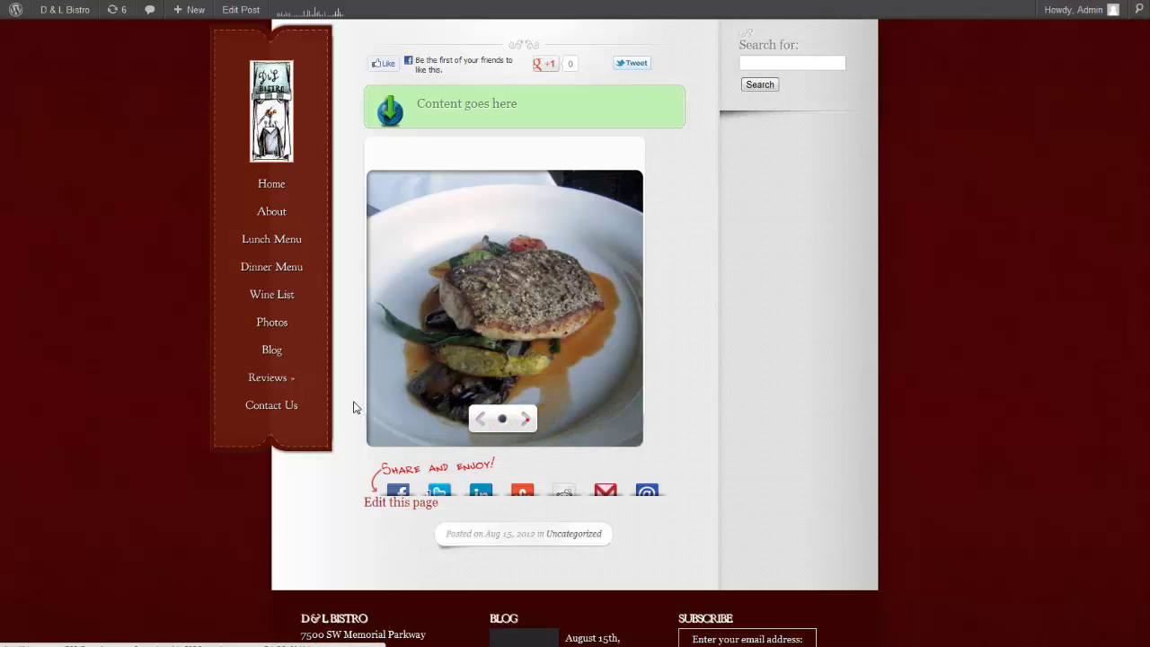
# Advance the preview slider, then trash the untitled test post from All Posts
pyautogui.click(527, 420)
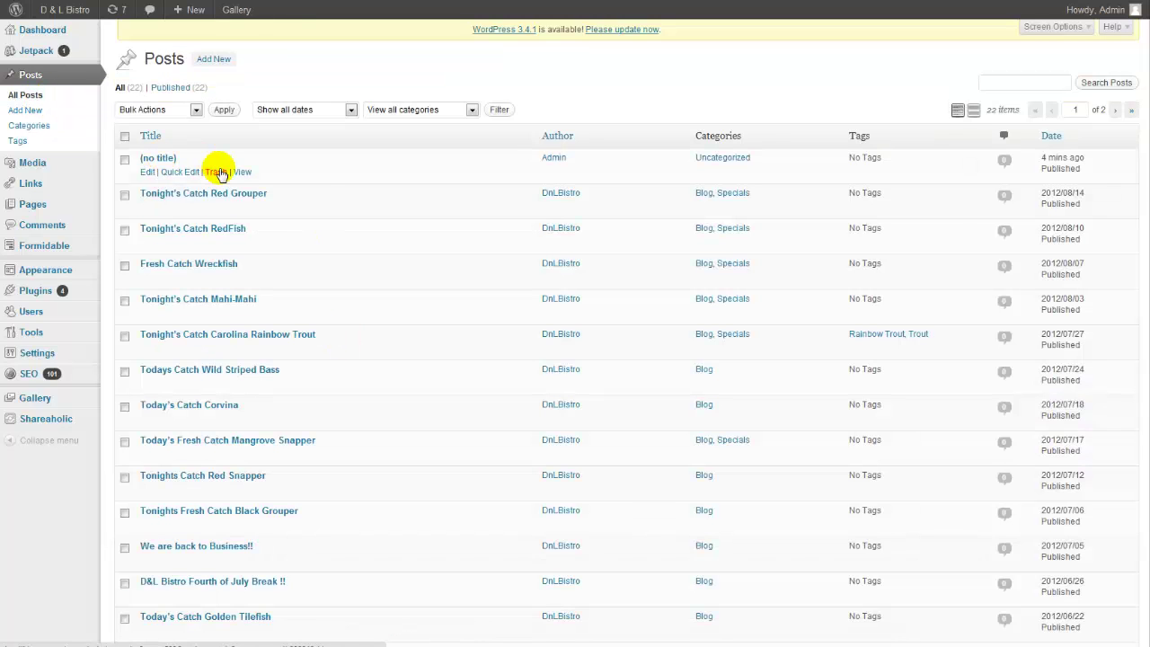
pyautogui.click(218, 172)
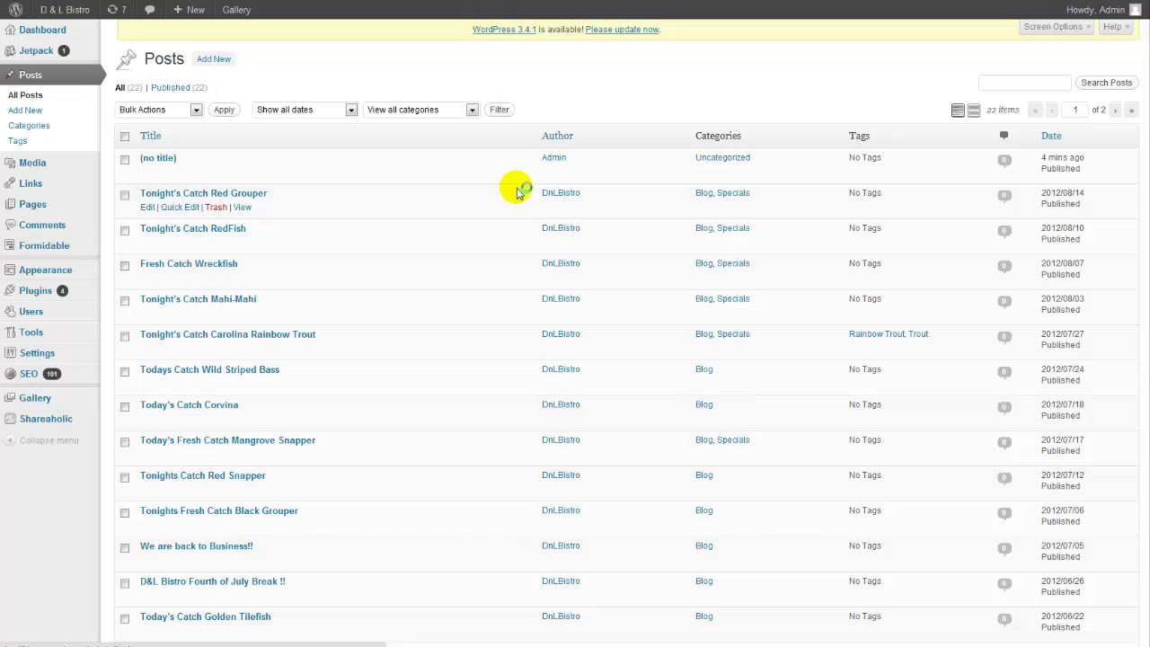